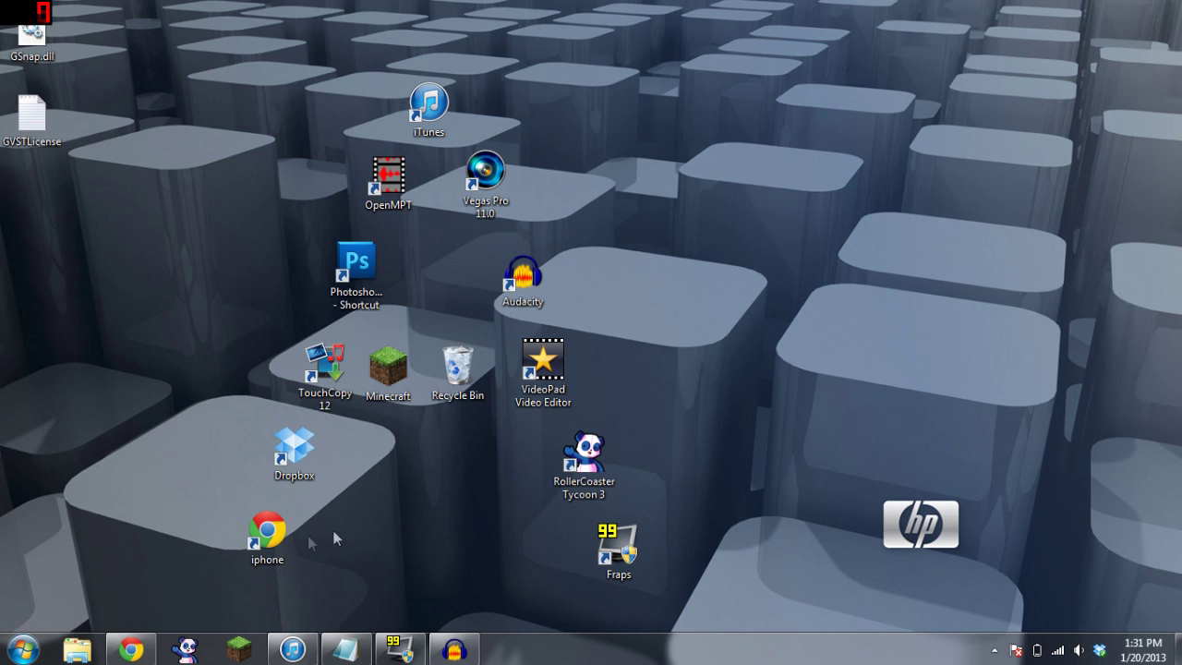
Restore Chrome on the Audacity 2.0.2 home page and highlight its audacity.sourceforge.net address
click(132, 651)
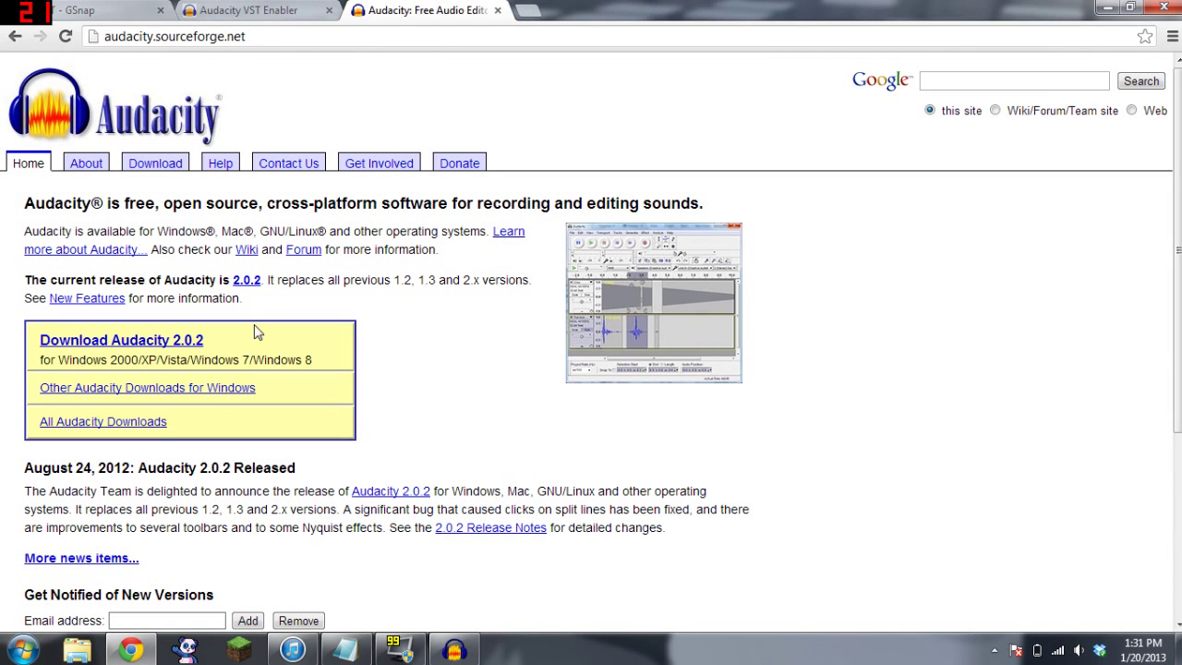
drag(277, 36, 103, 36)
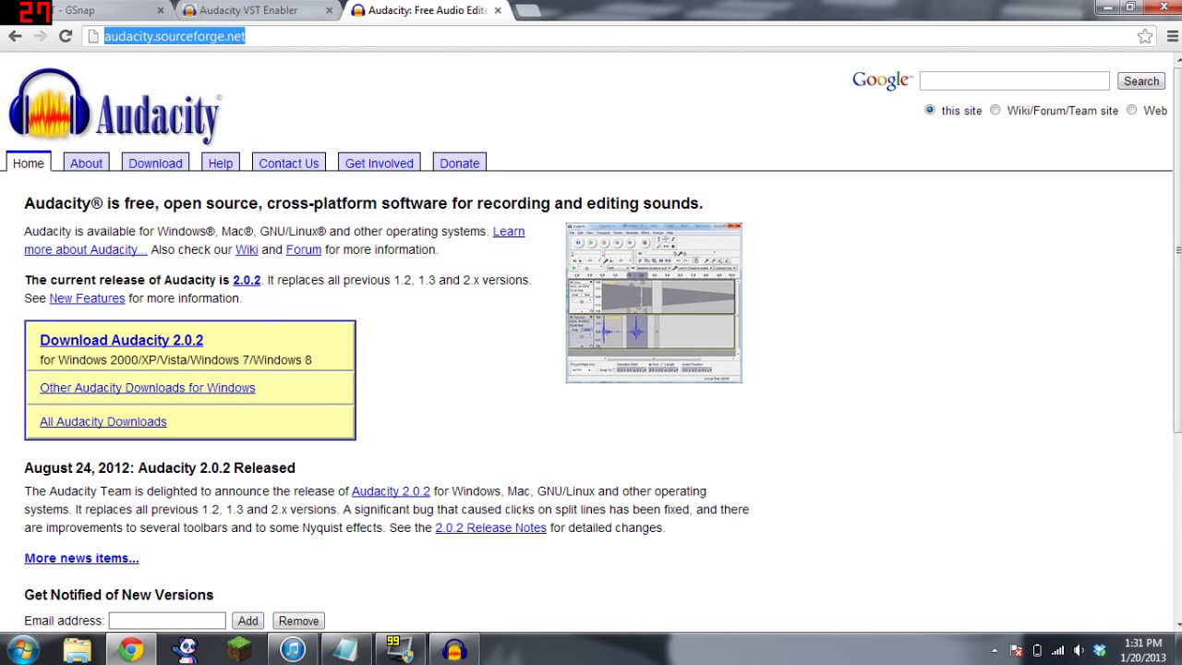
key(End)
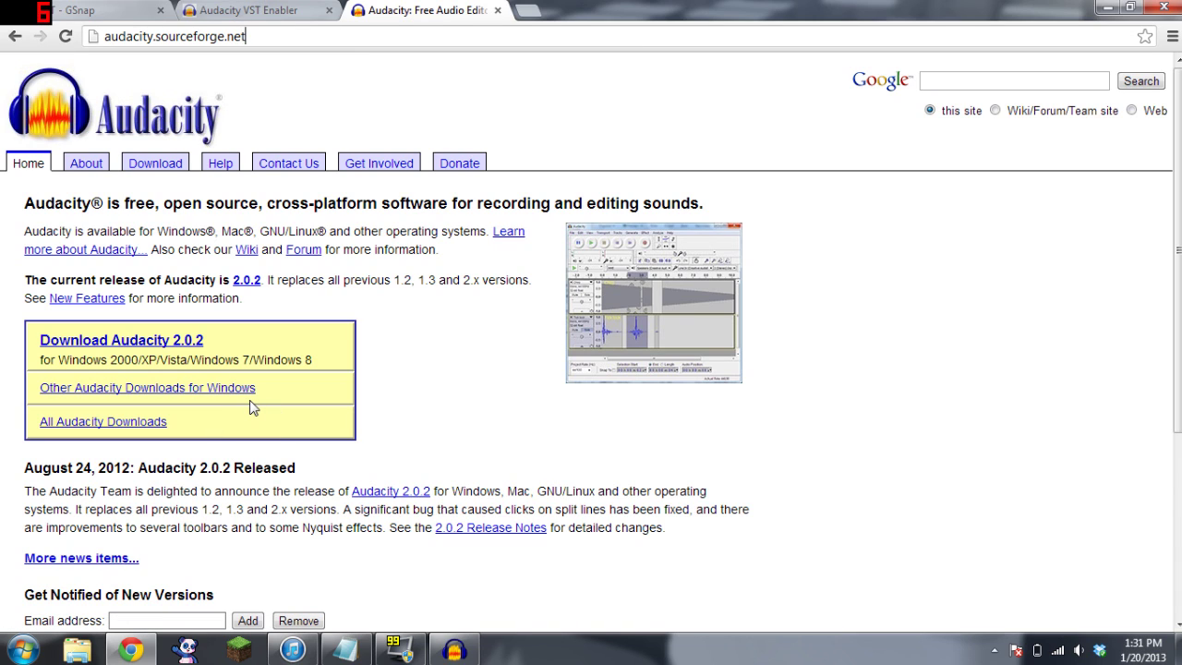
Switch to the Audacity VST Enabler tab and highlight its page address
click(237, 8)
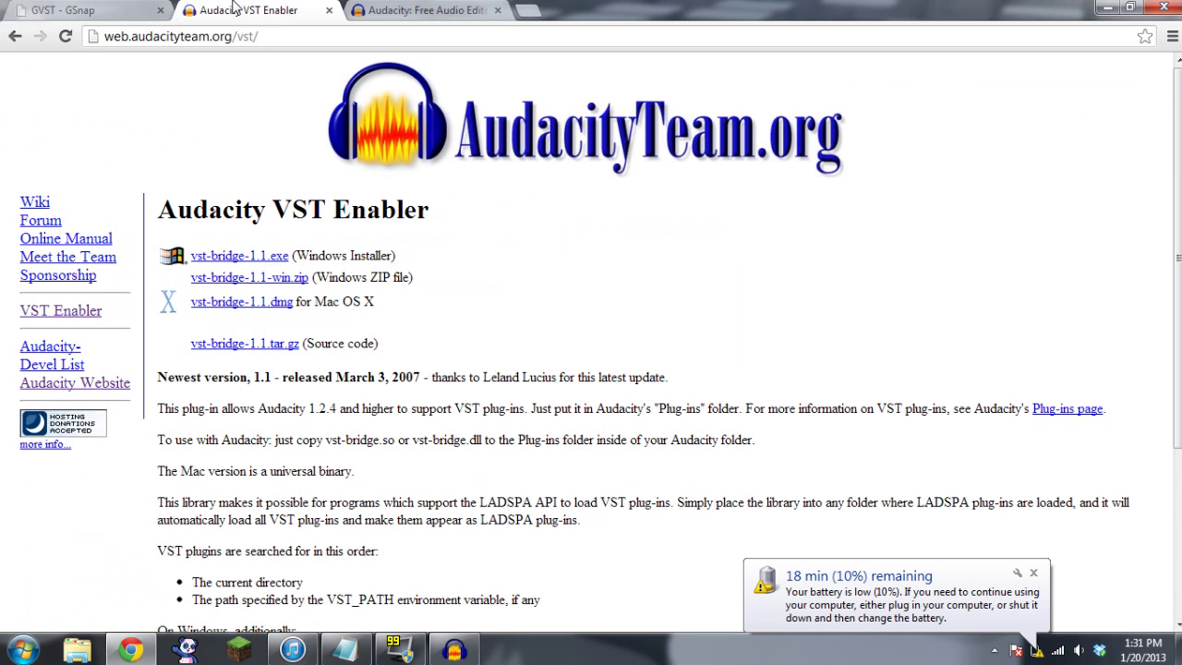
click(258, 35)
drag(259, 35, 121, 36)
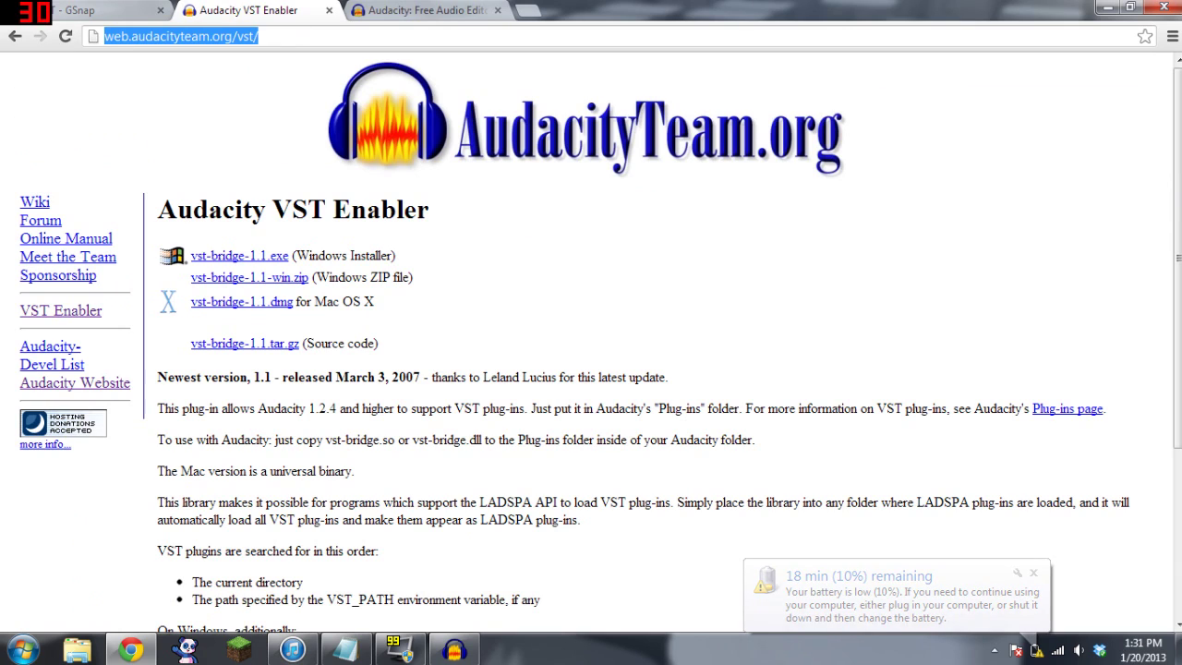
key(End)
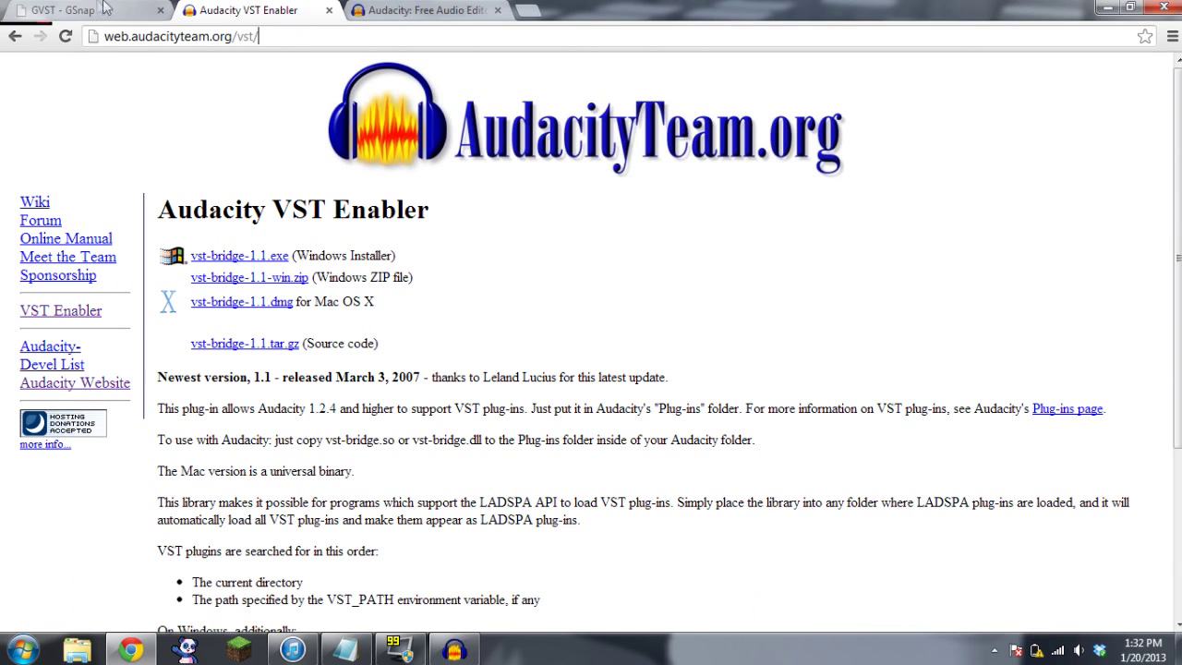
Switch to the GSnap download tab on gvst.co.uk and highlight its address
key(ctrl+shift+Tab)
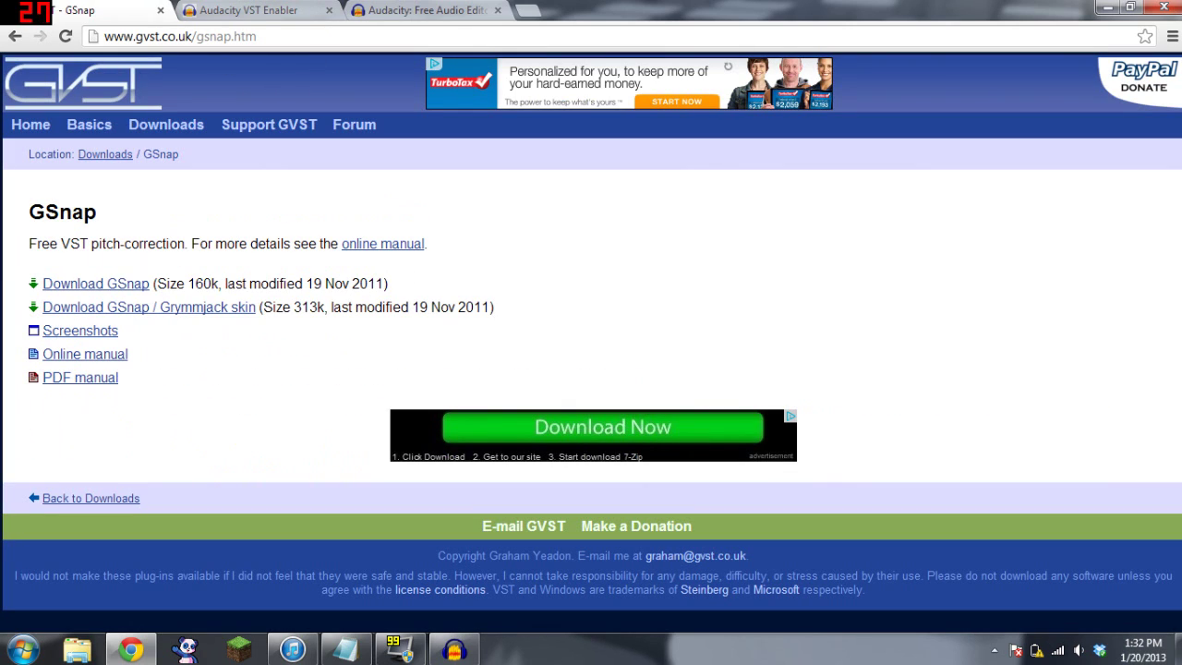
key(shift+Home)
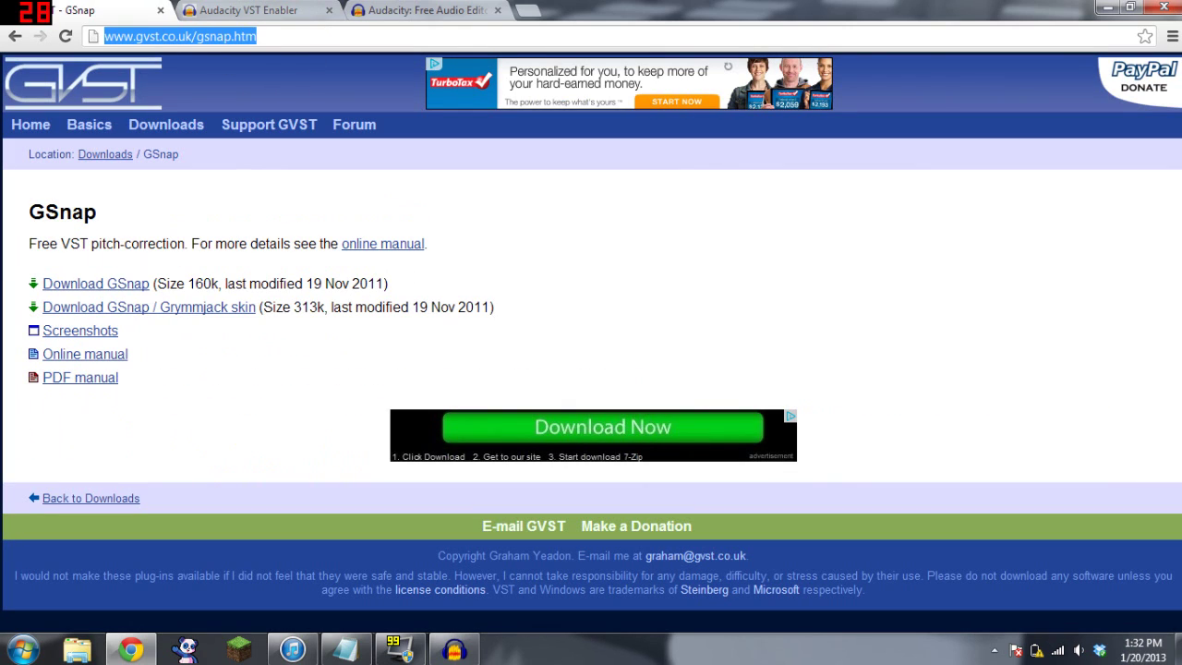
key(End)
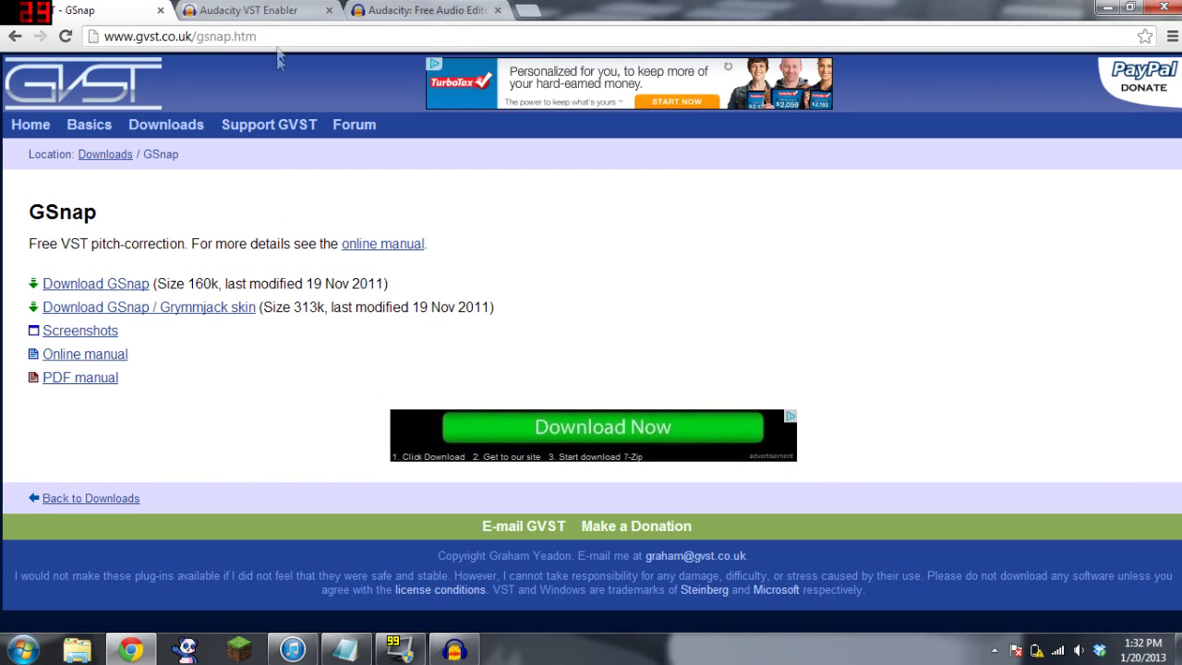
click(1173, 36)
Reveal the downloaded GSnap.zip in the Downloads folder from Chrome's downloads list
click(953, 294)
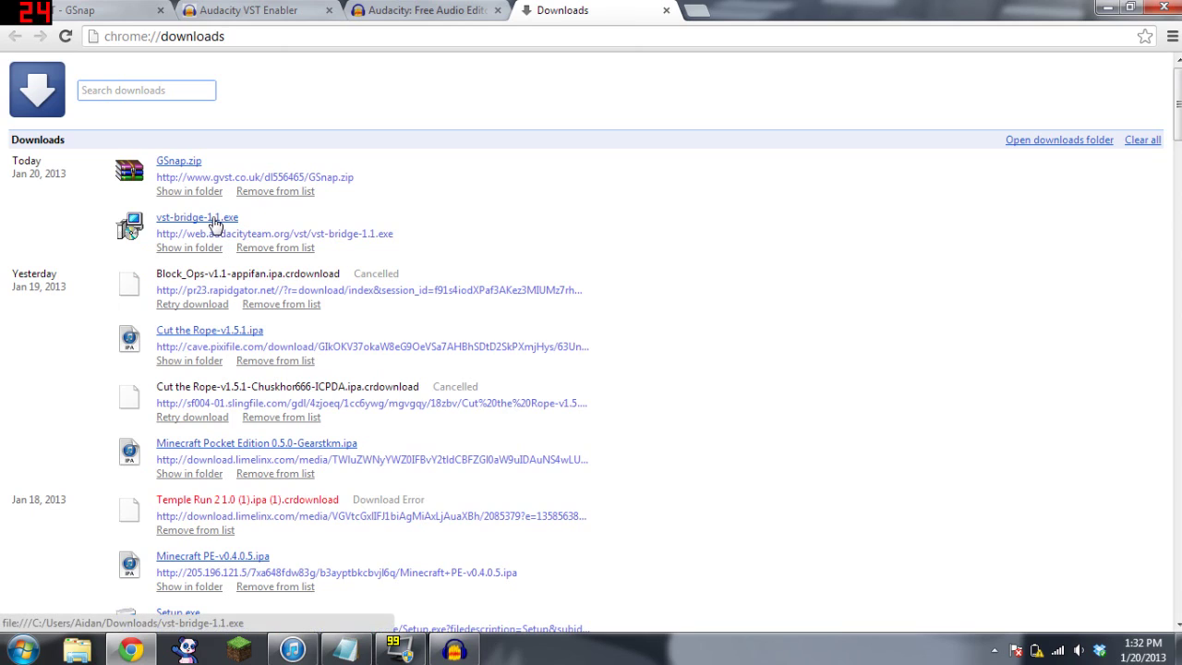
click(213, 225)
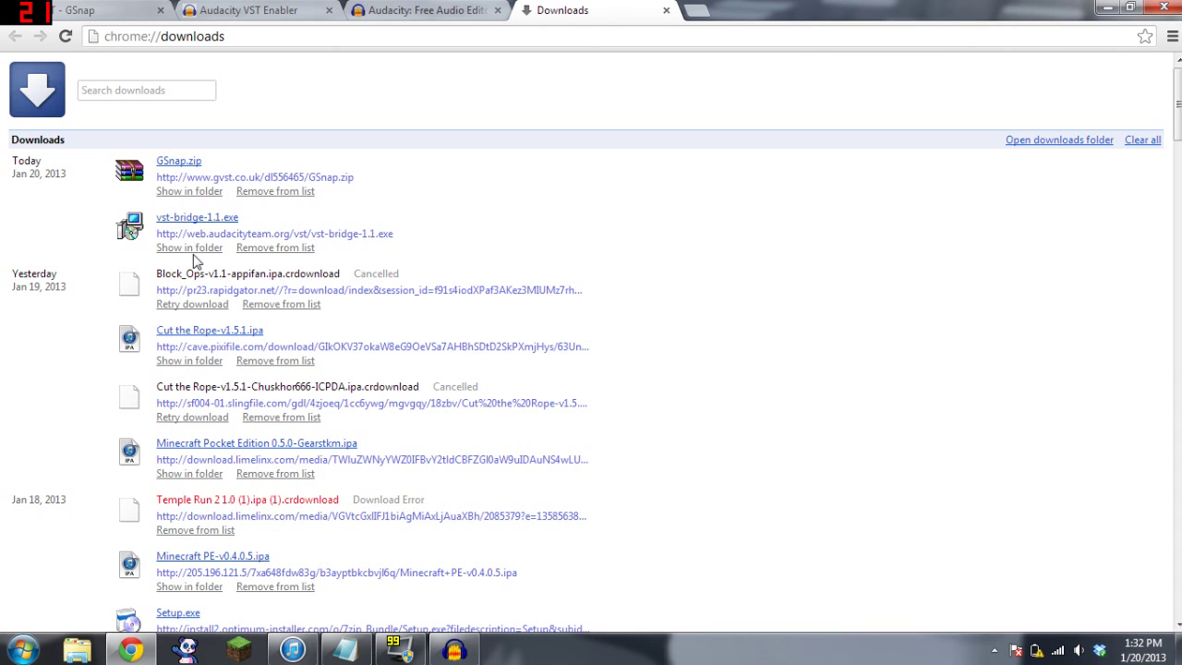
click(189, 192)
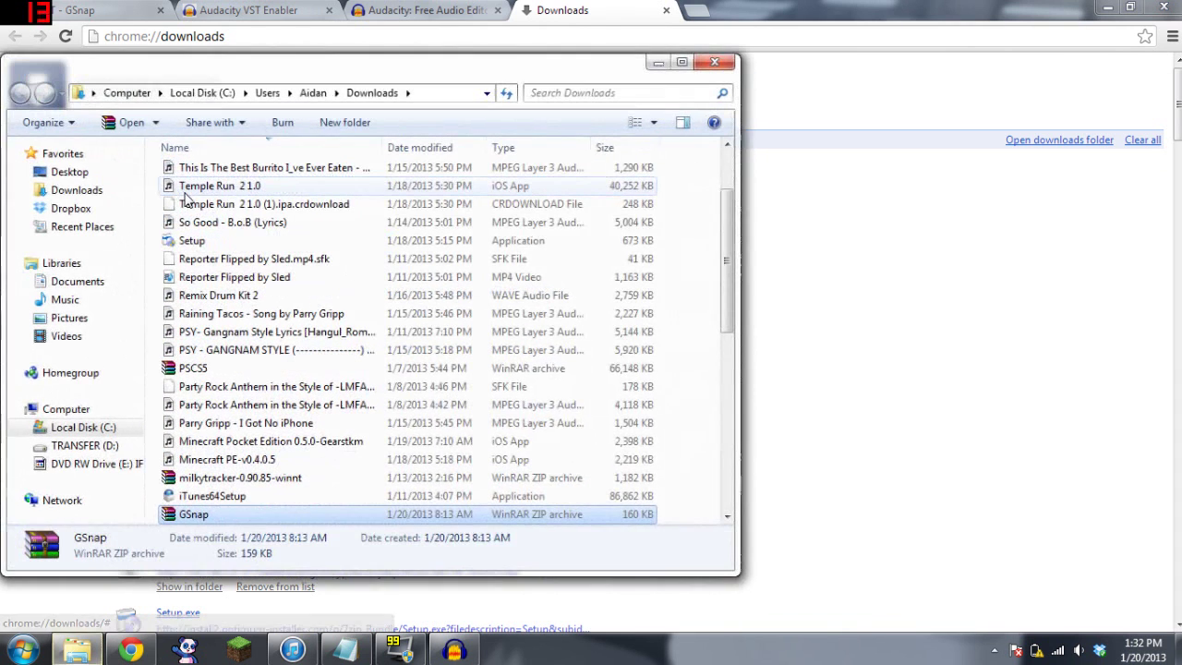
Extract GSnap.dll and GVSTLicense.txt from GSnap.zip to the Desktop, overwriting existing copies
double_click(239, 517)
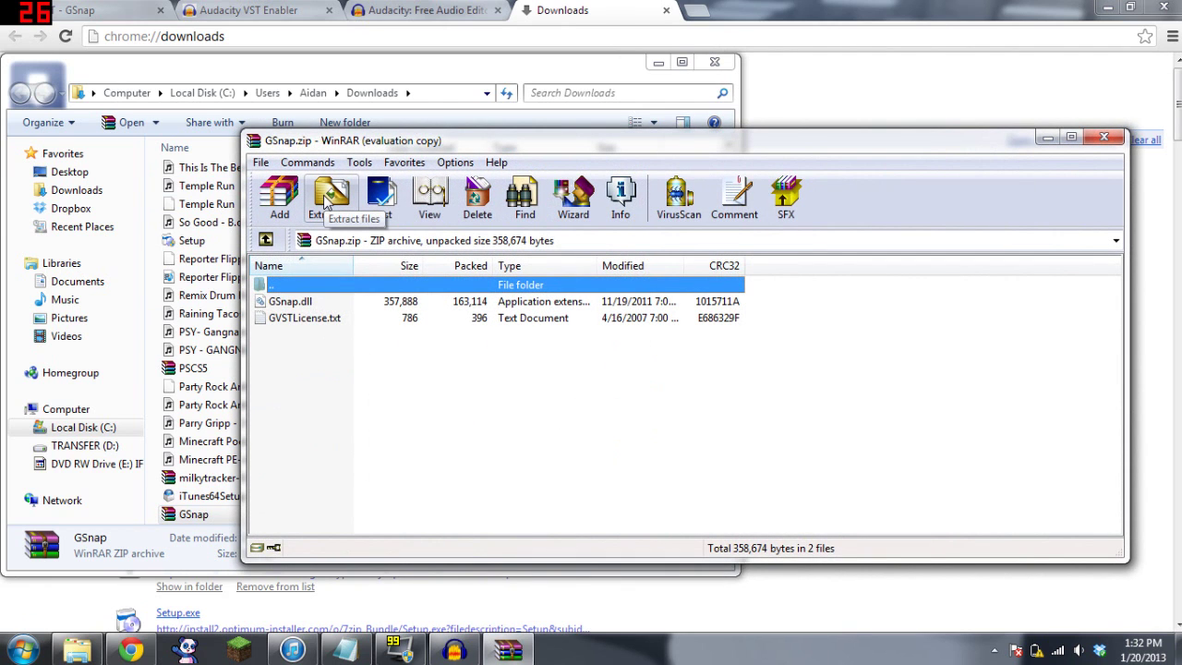
click(329, 196)
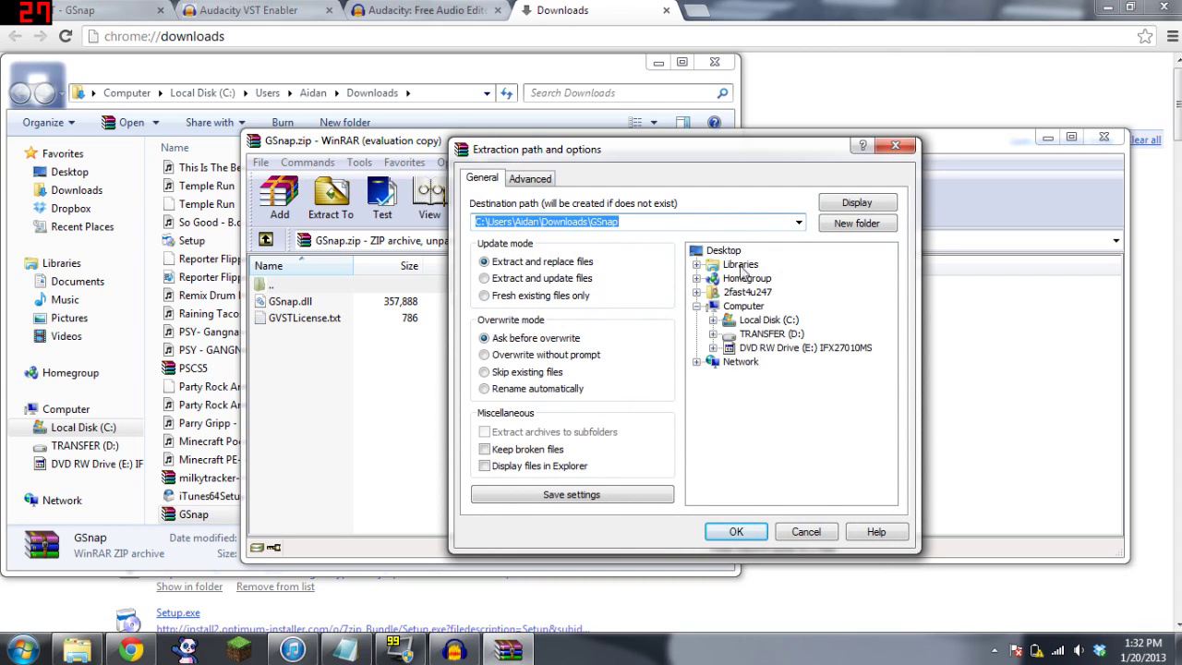
click(727, 251)
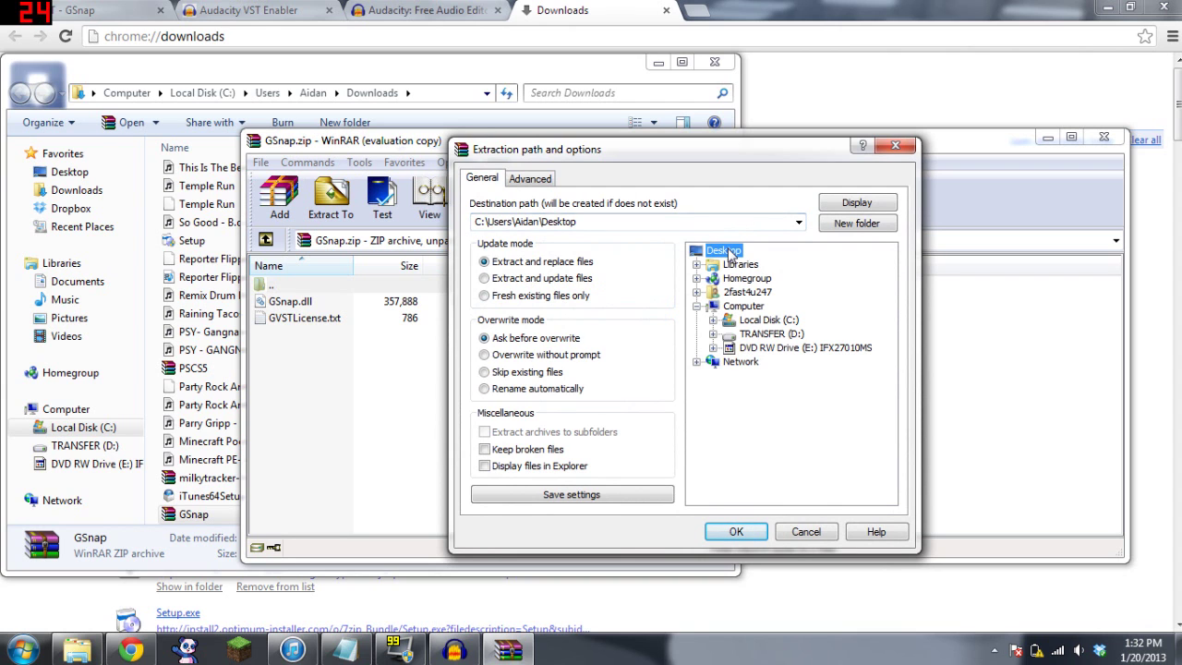
click(747, 531)
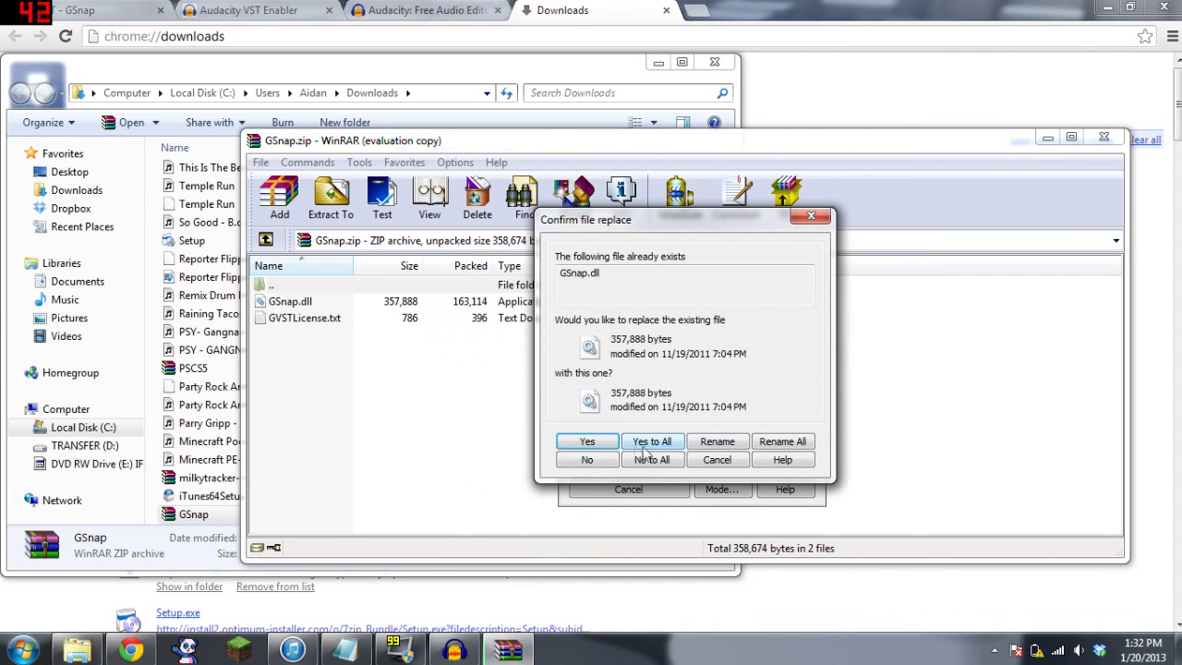
click(603, 441)
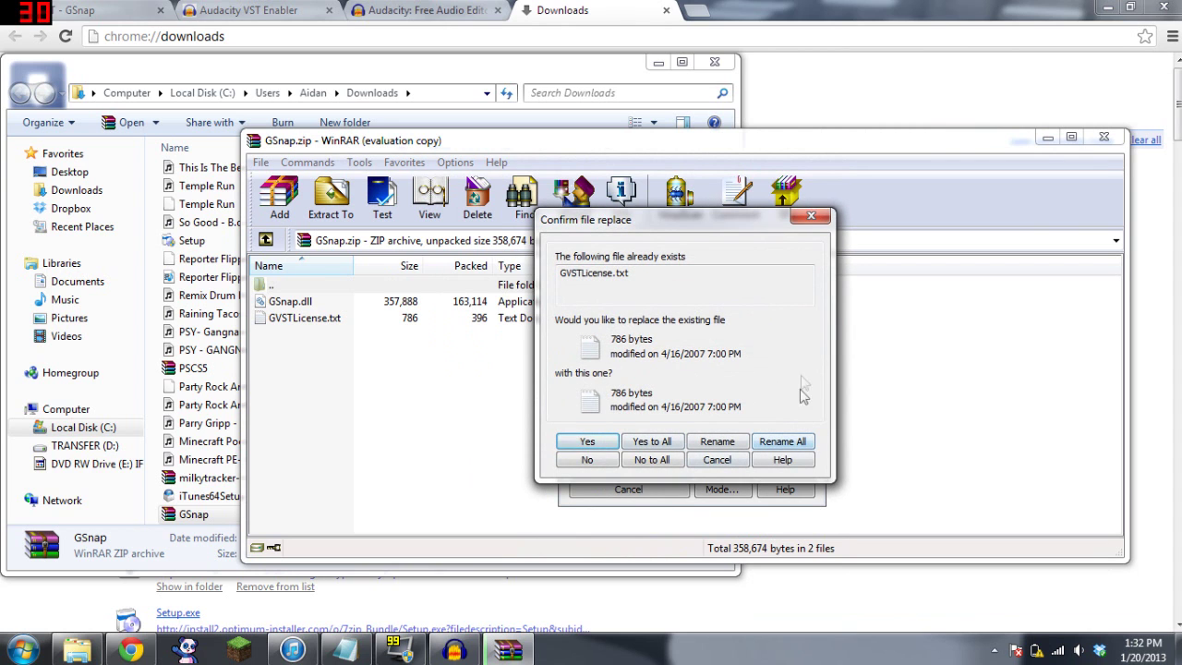
click(810, 216)
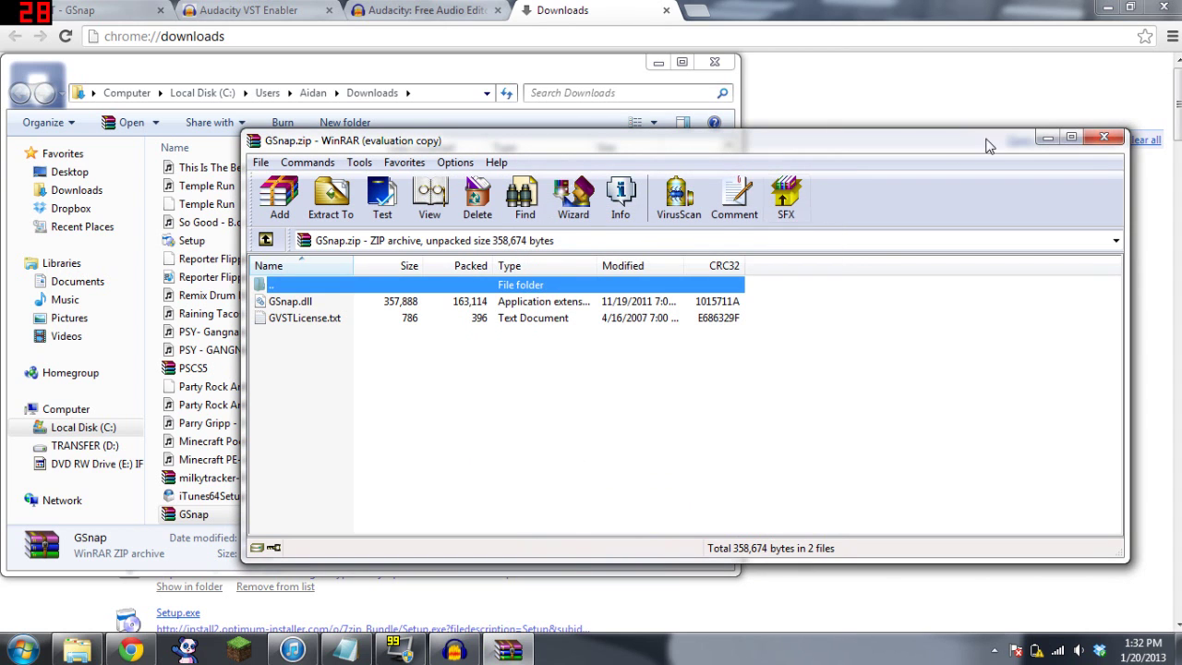
click(1103, 137)
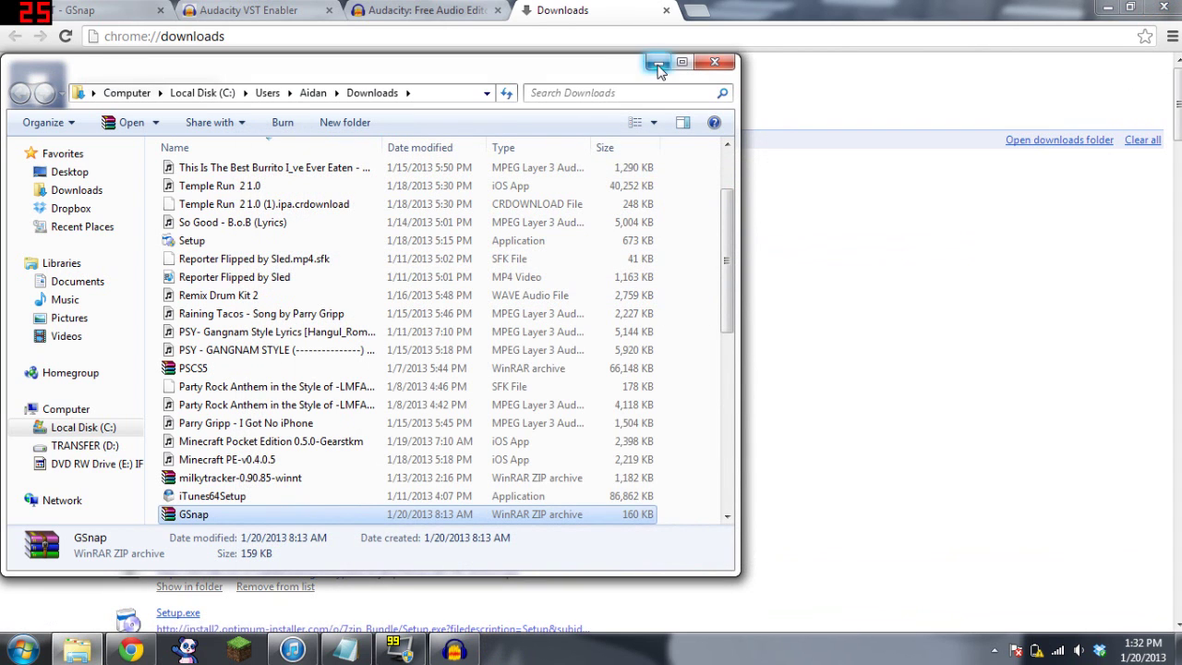
click(659, 70)
Copy the extracted GSnap.dll and GVSTLicense files from the Desktop
click(1107, 8)
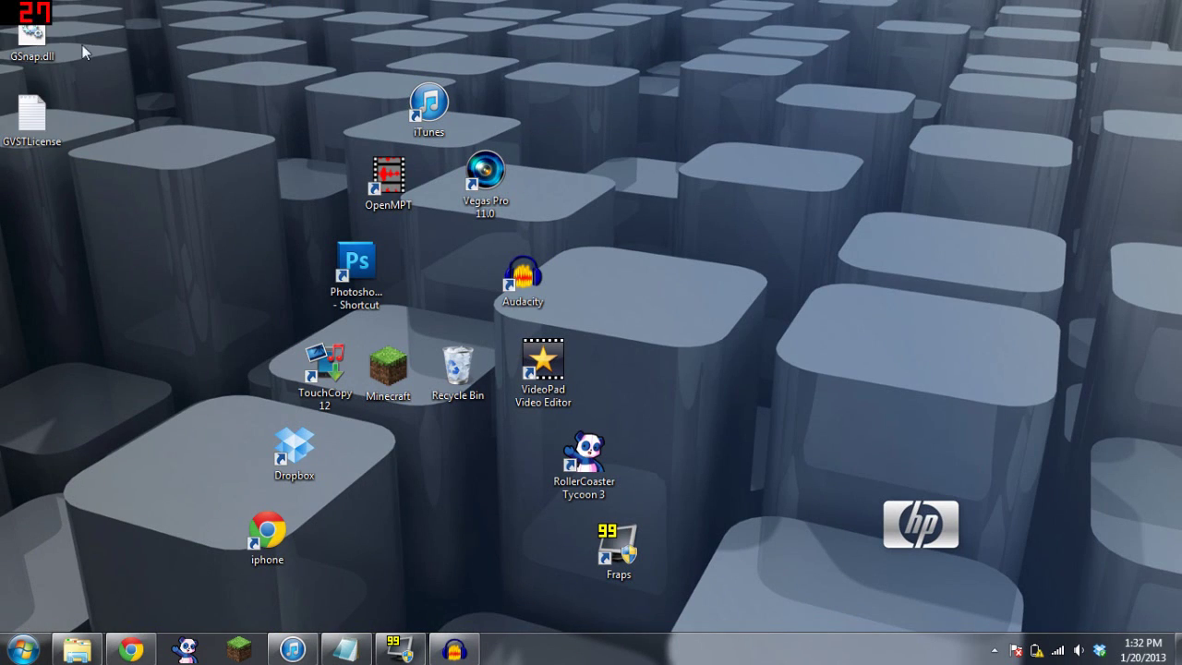
drag(81, 46, 11, 139)
right_click(21, 59)
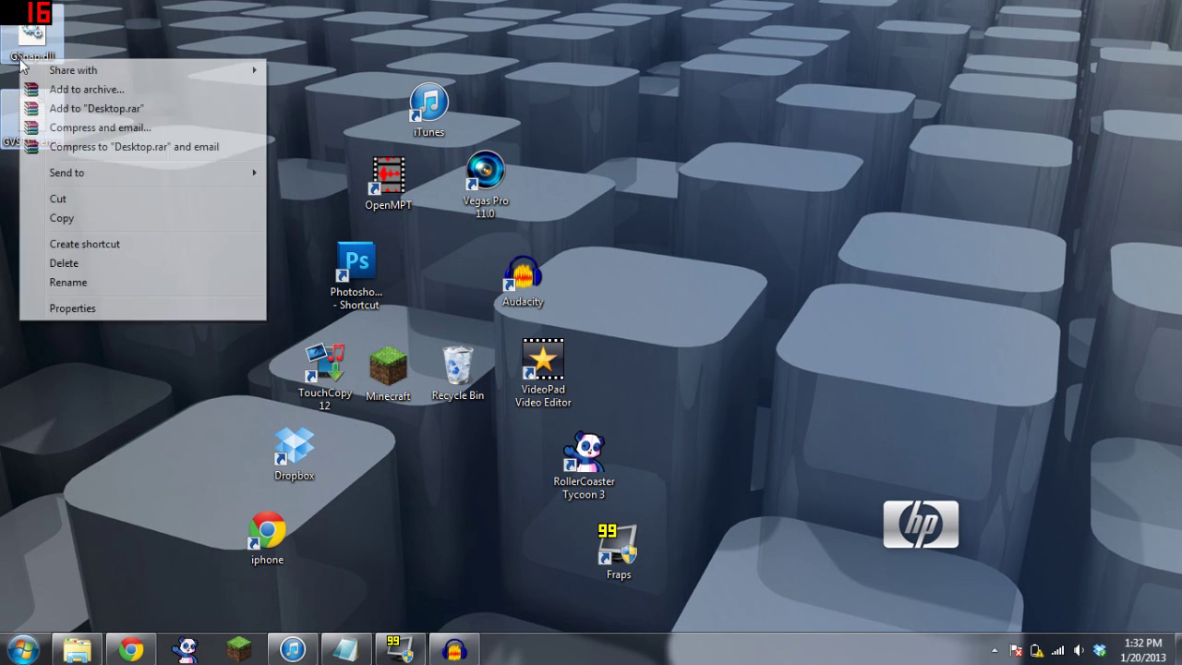
click(87, 222)
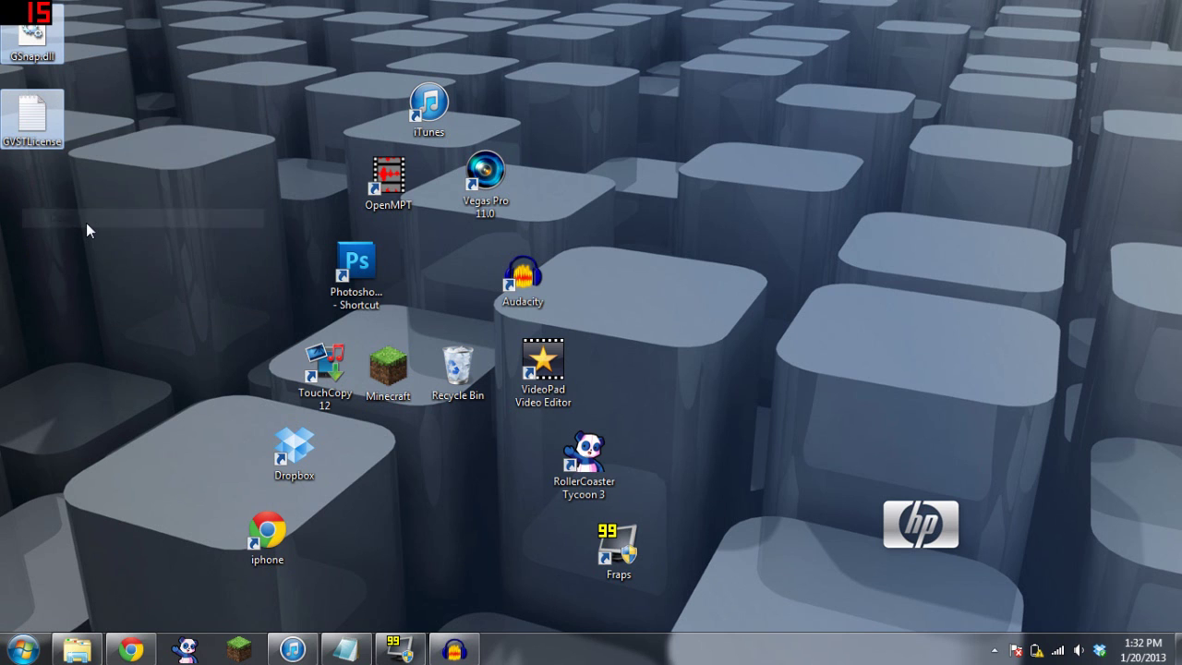
Paste into Program Files (x86)\Audacity\Plug-Ins, keeping the existing GSnap.dll when prompted
click(76, 649)
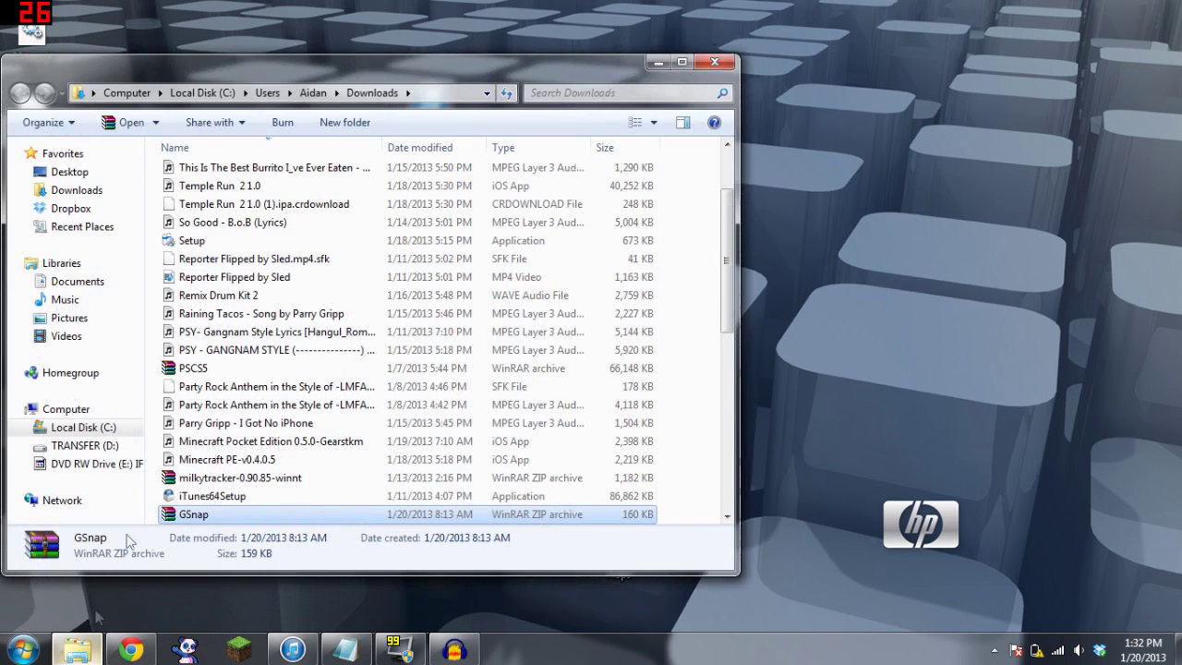
click(86, 427)
double_click(245, 245)
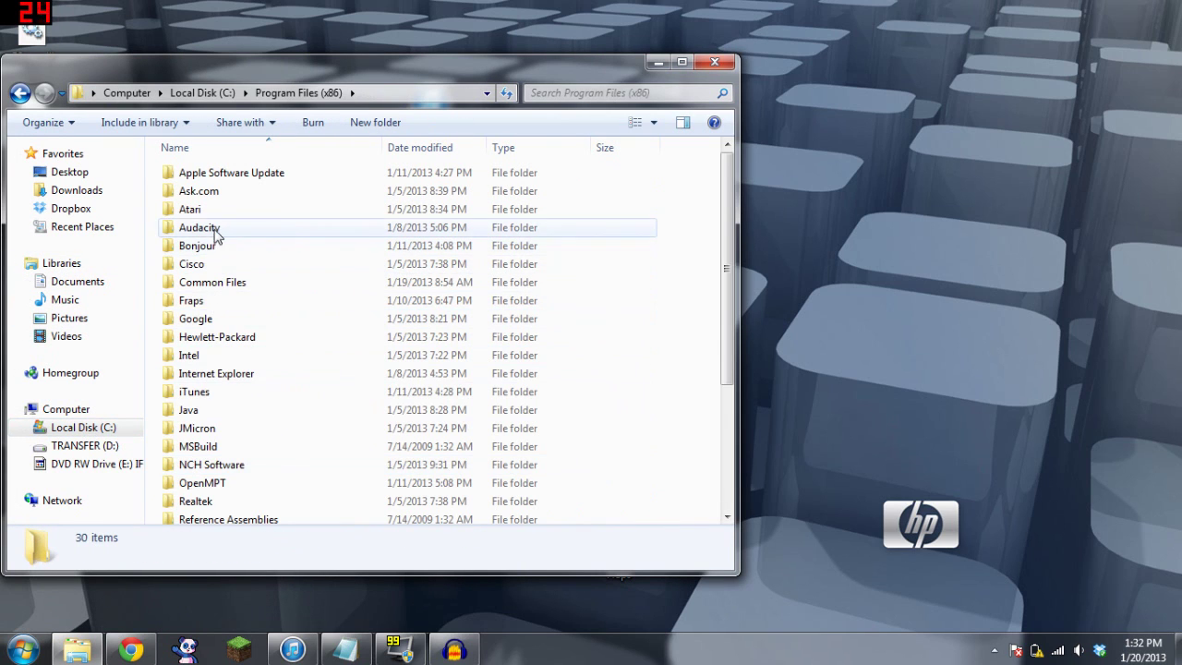
double_click(215, 228)
double_click(214, 231)
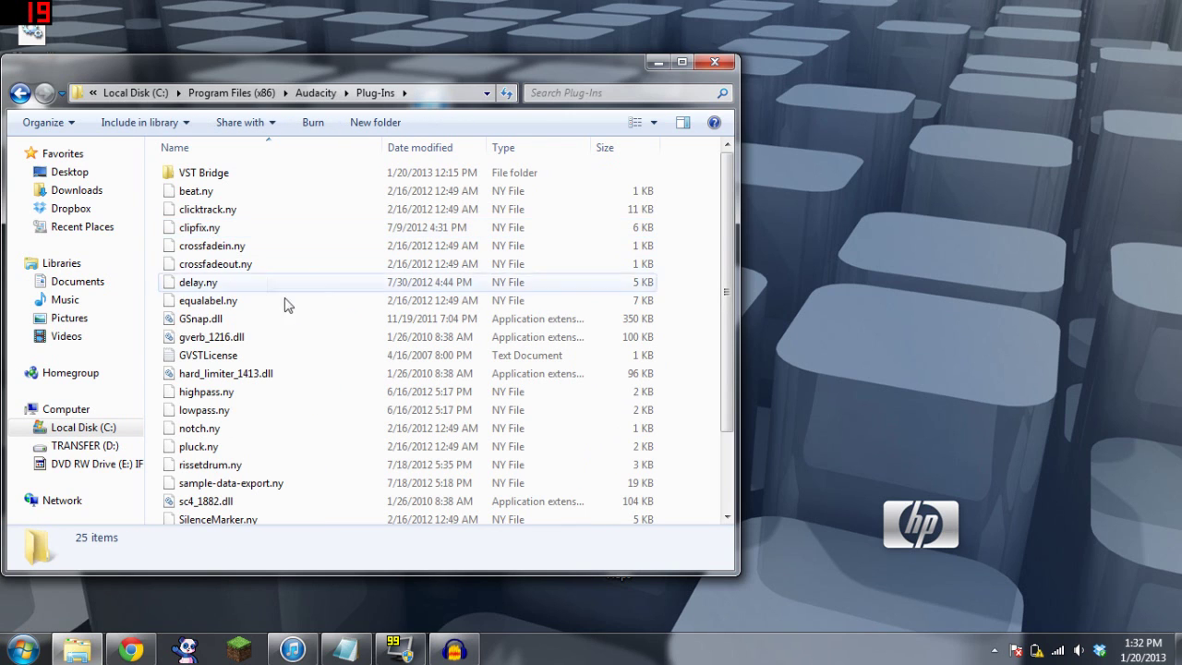
right_click(691, 153)
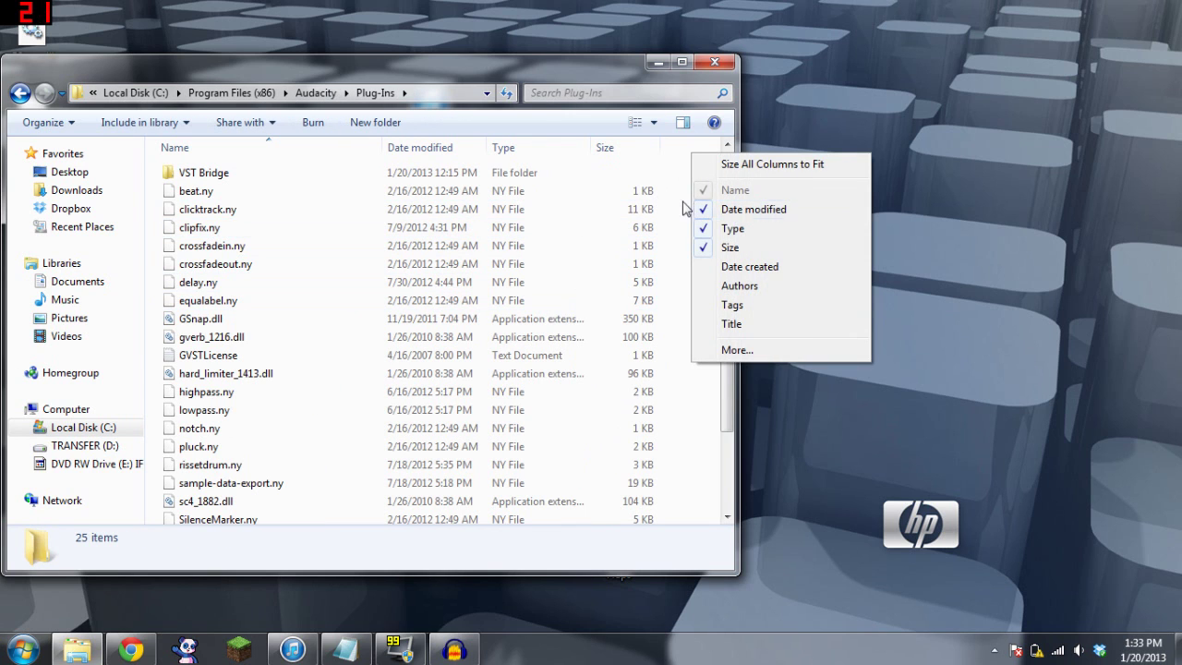
right_click(677, 184)
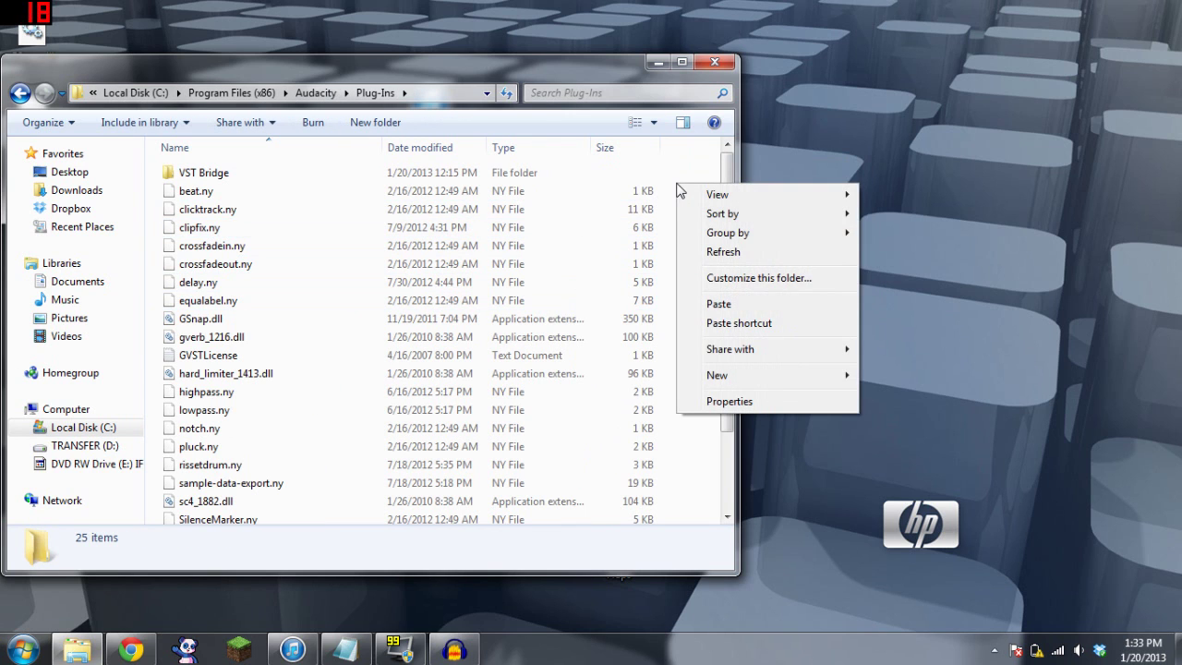
click(712, 306)
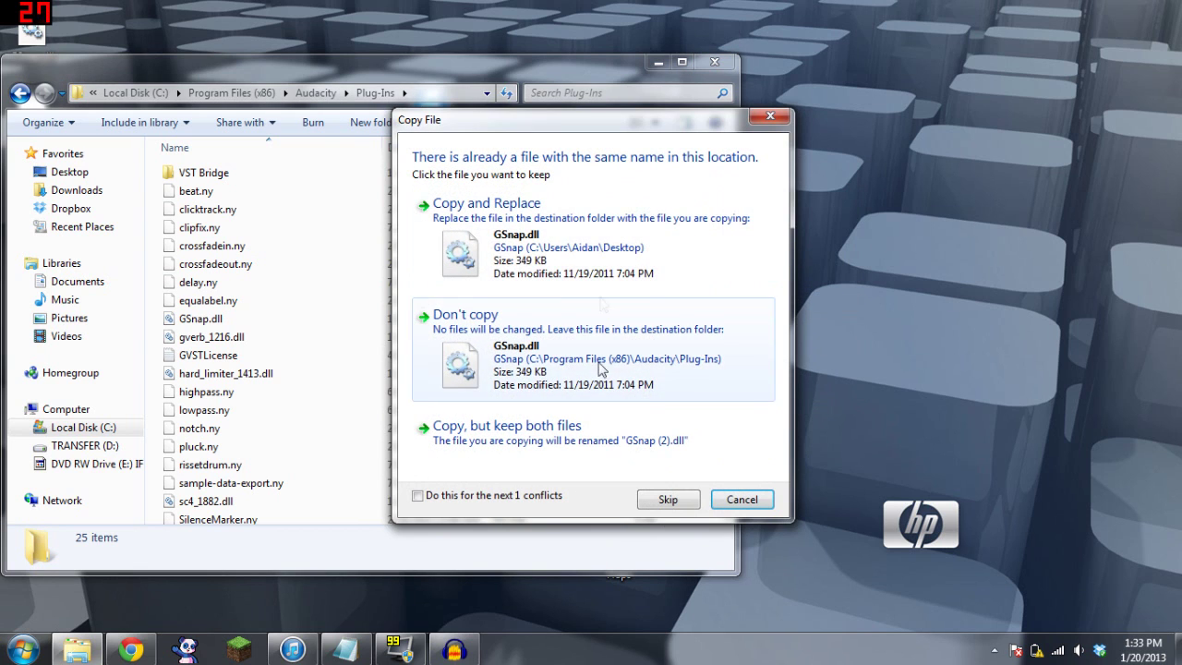
click(731, 500)
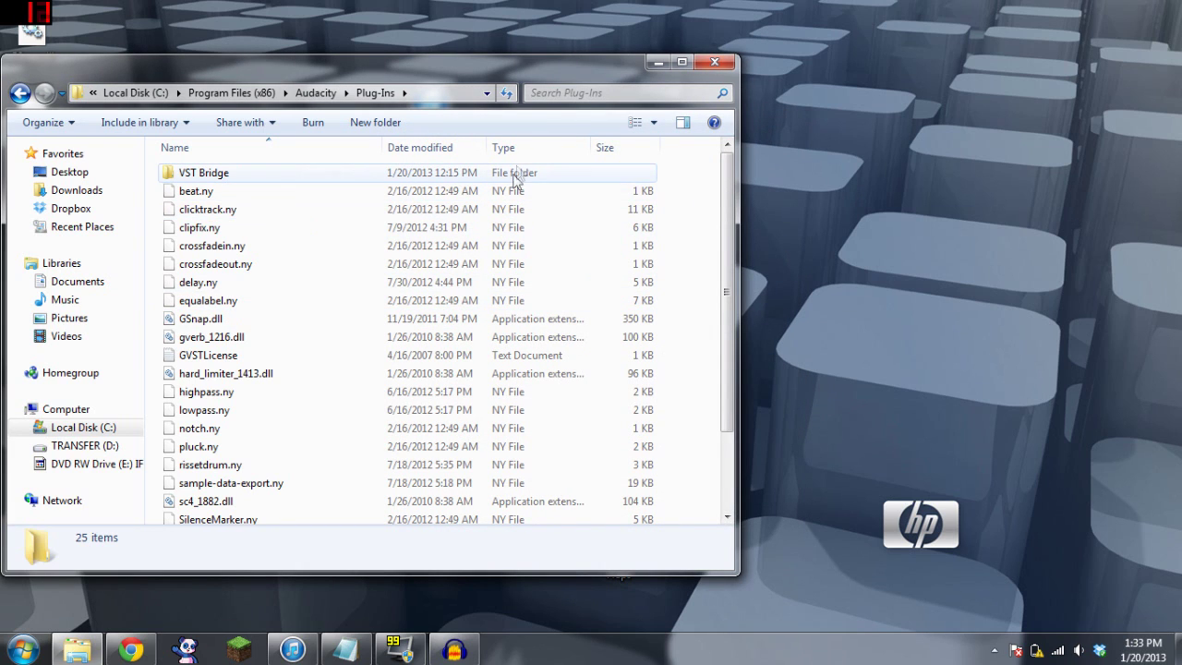
click(656, 63)
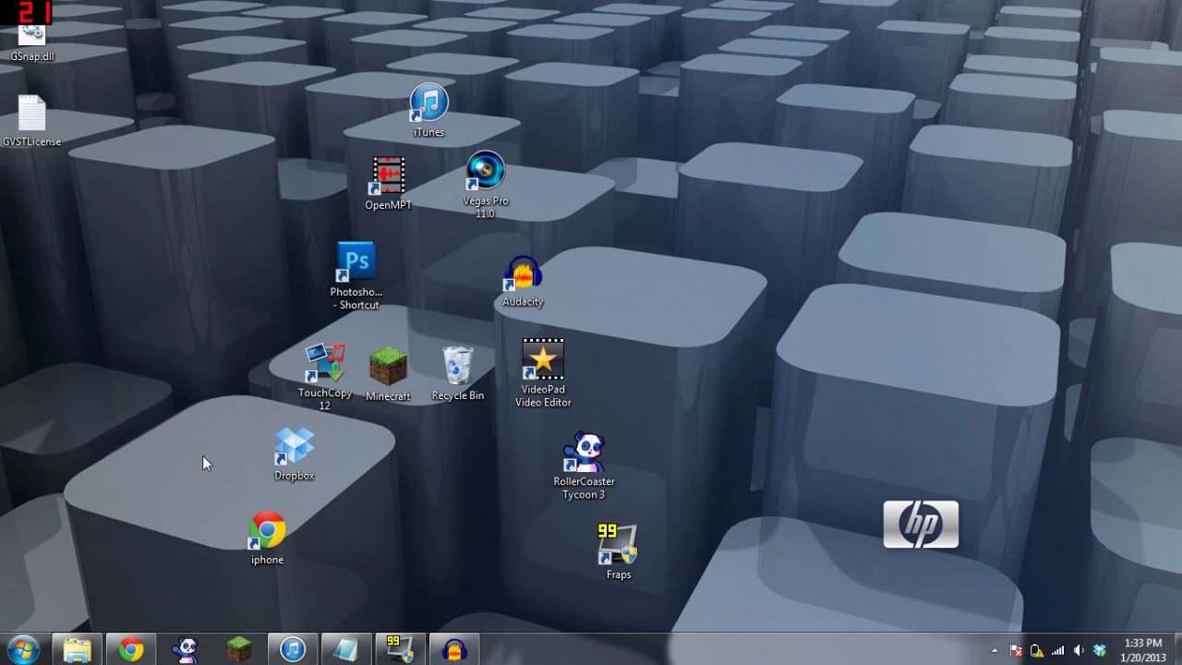
Play the voice clip from the start and select it from 0 to 3.17 seconds
click(455, 652)
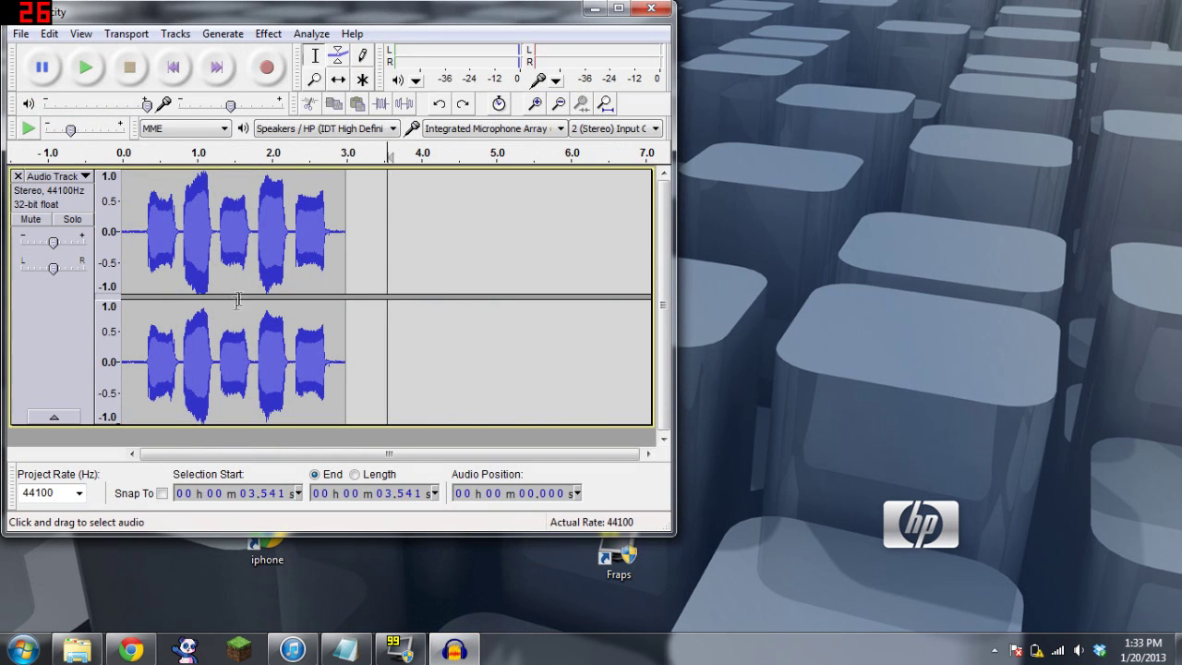
click(123, 218)
click(87, 68)
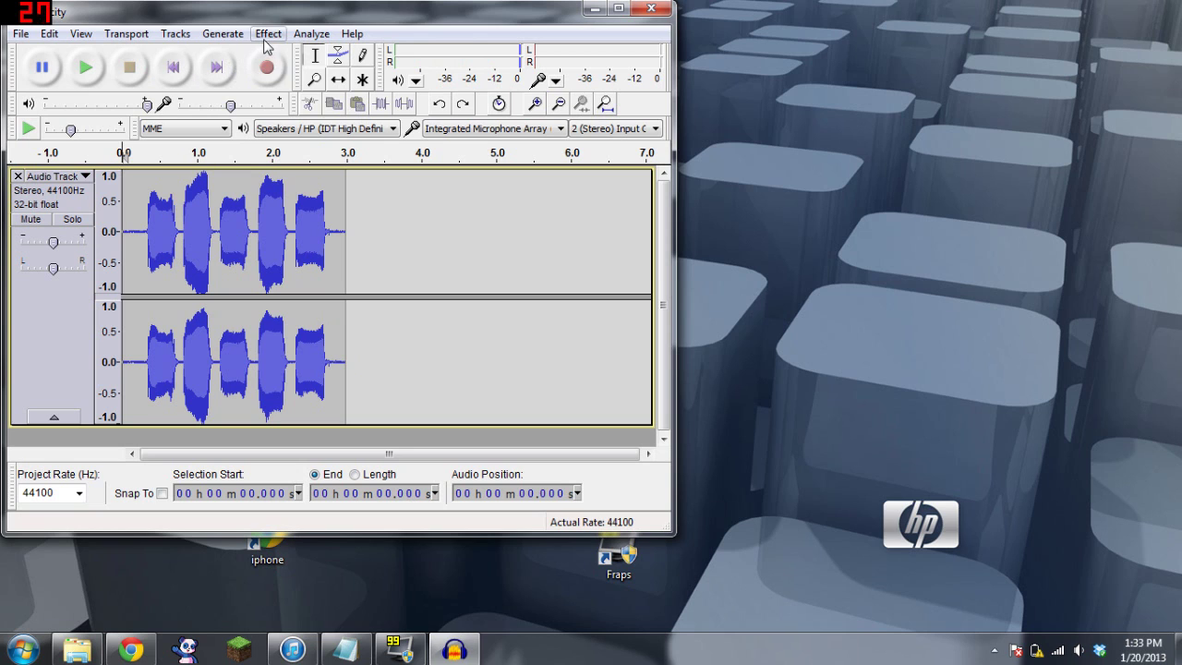
drag(360, 198, 97, 205)
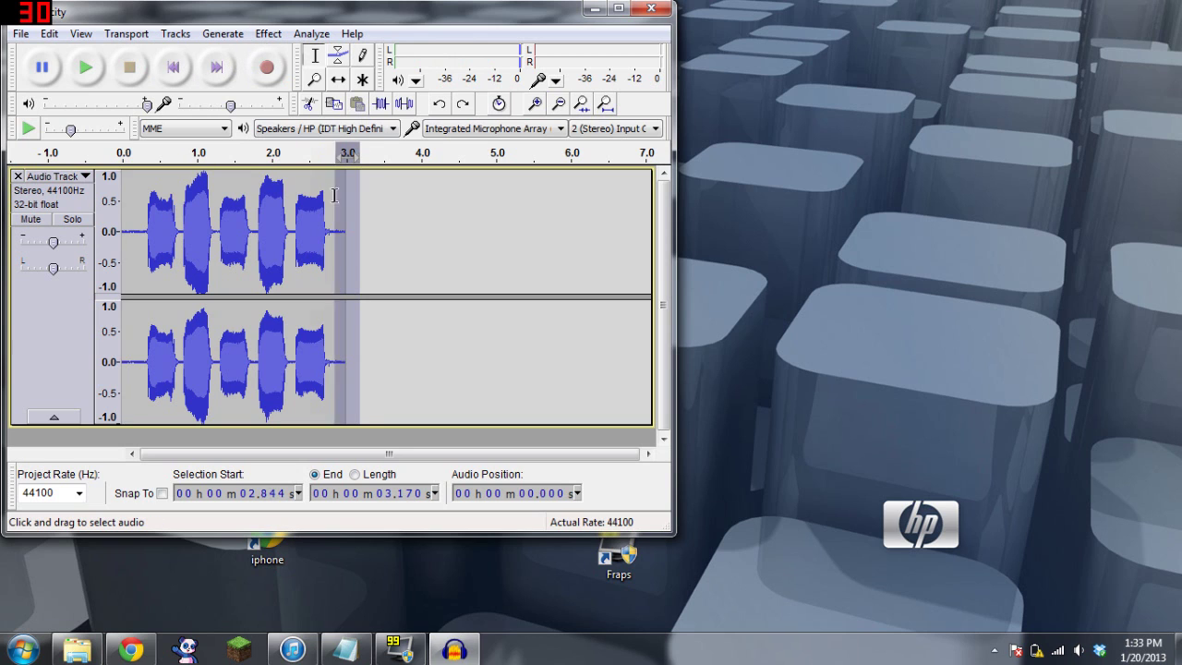
Open GVST: GSnap on the selection and compare its knobs with the Notepad autotune settings
click(269, 33)
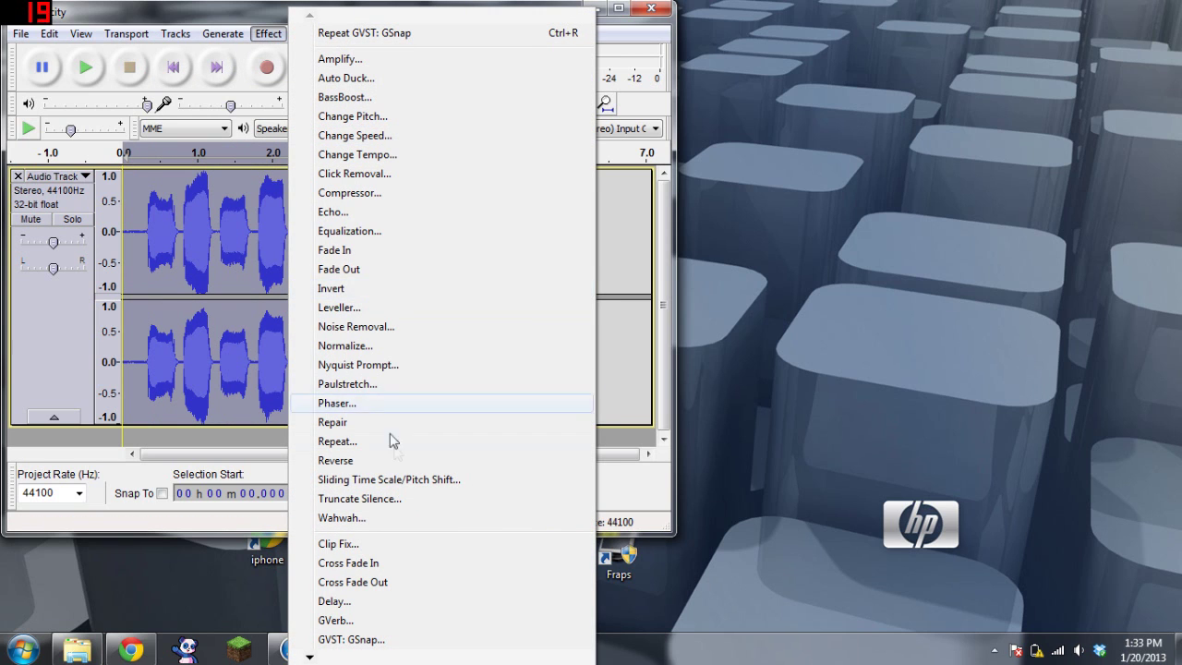
click(387, 639)
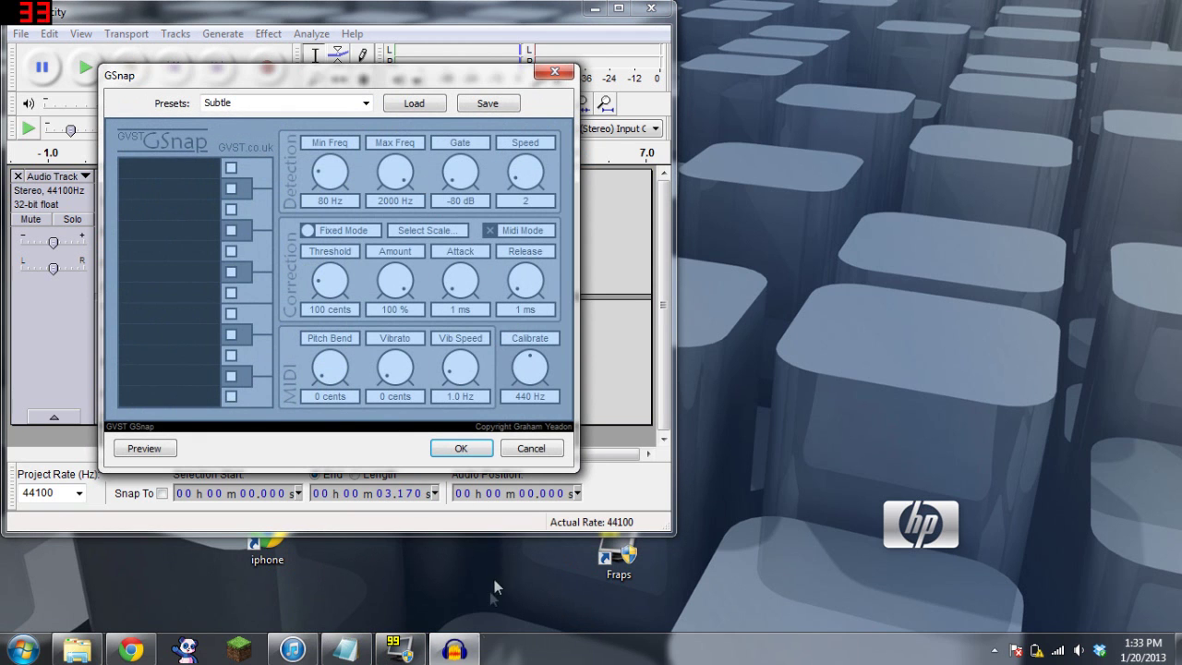
click(345, 650)
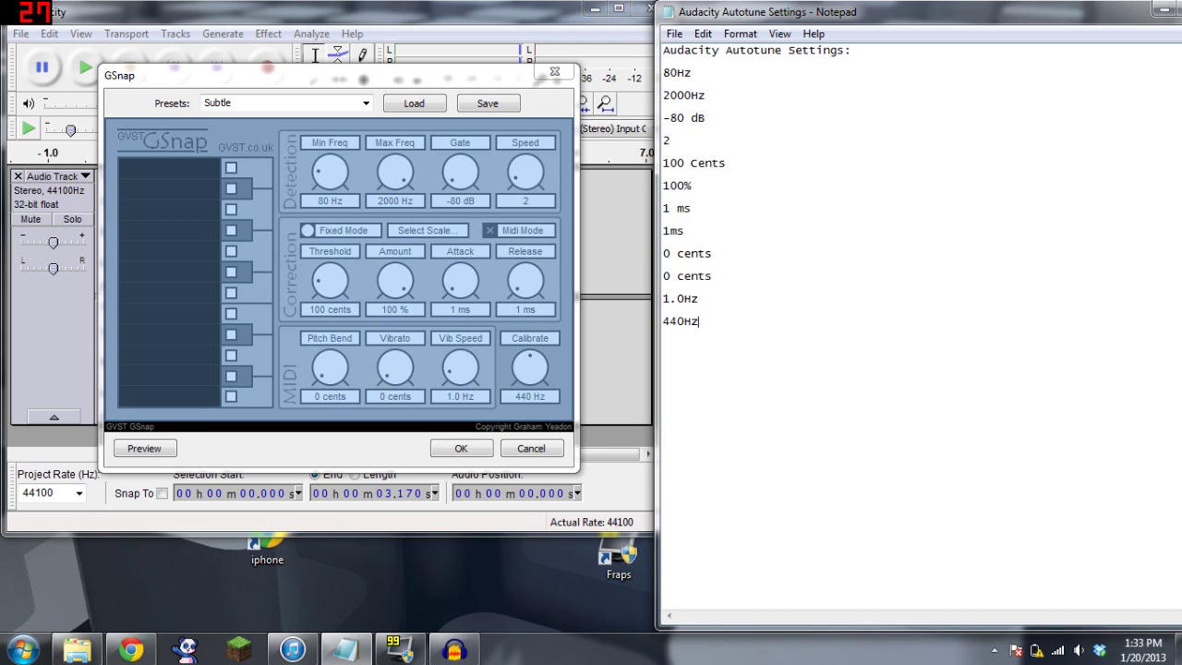
drag(700, 321, 664, 109)
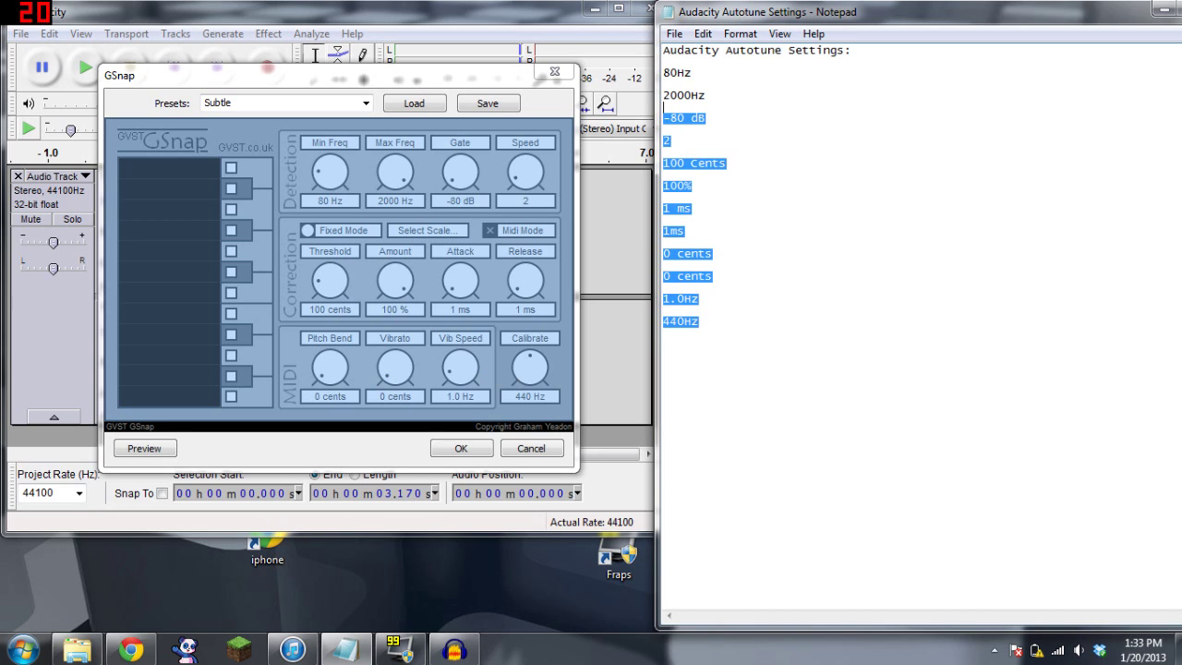
click(714, 276)
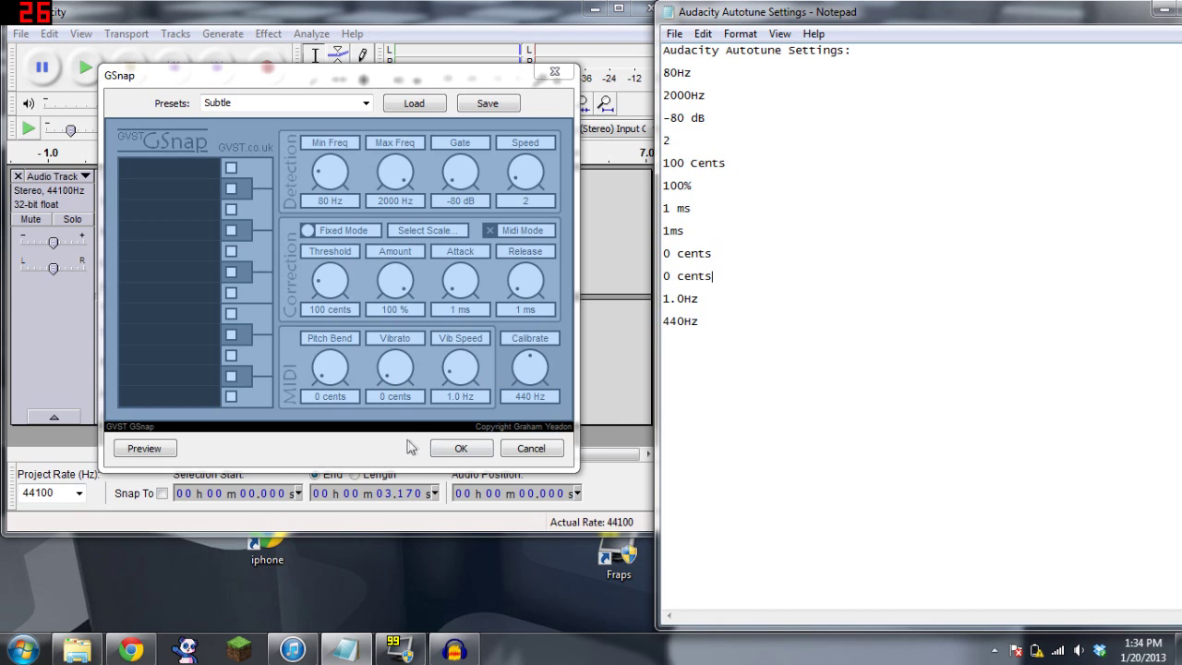
Apply GSnap to the clip and play the auto-tuned result from the start
click(474, 448)
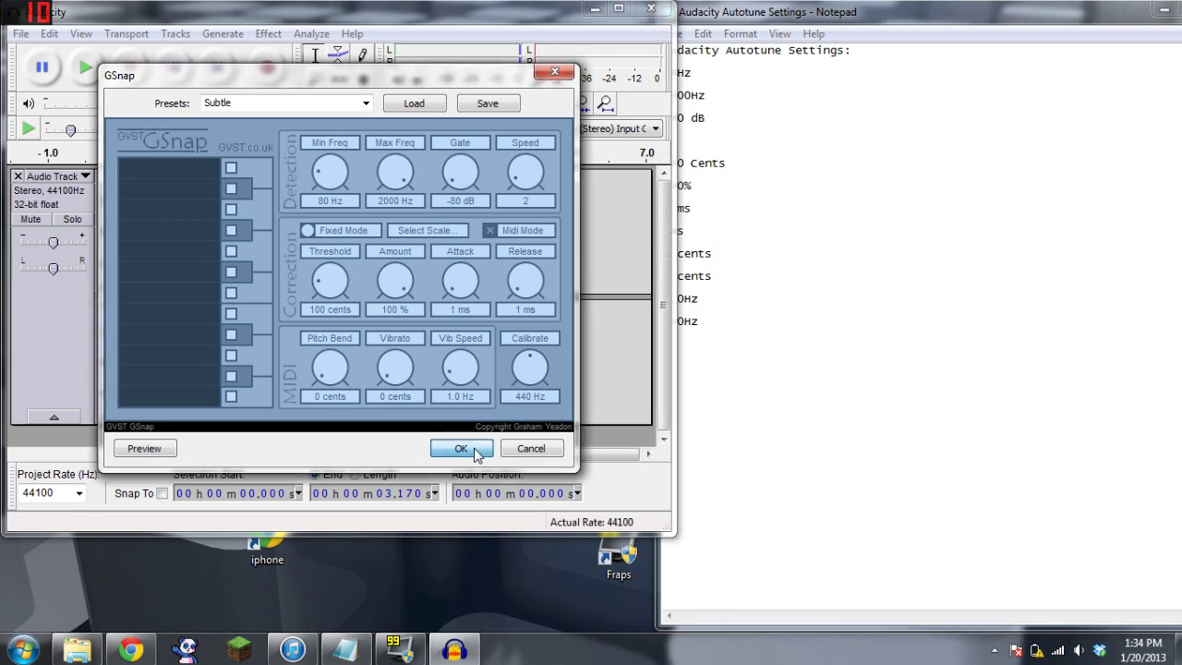
click(424, 348)
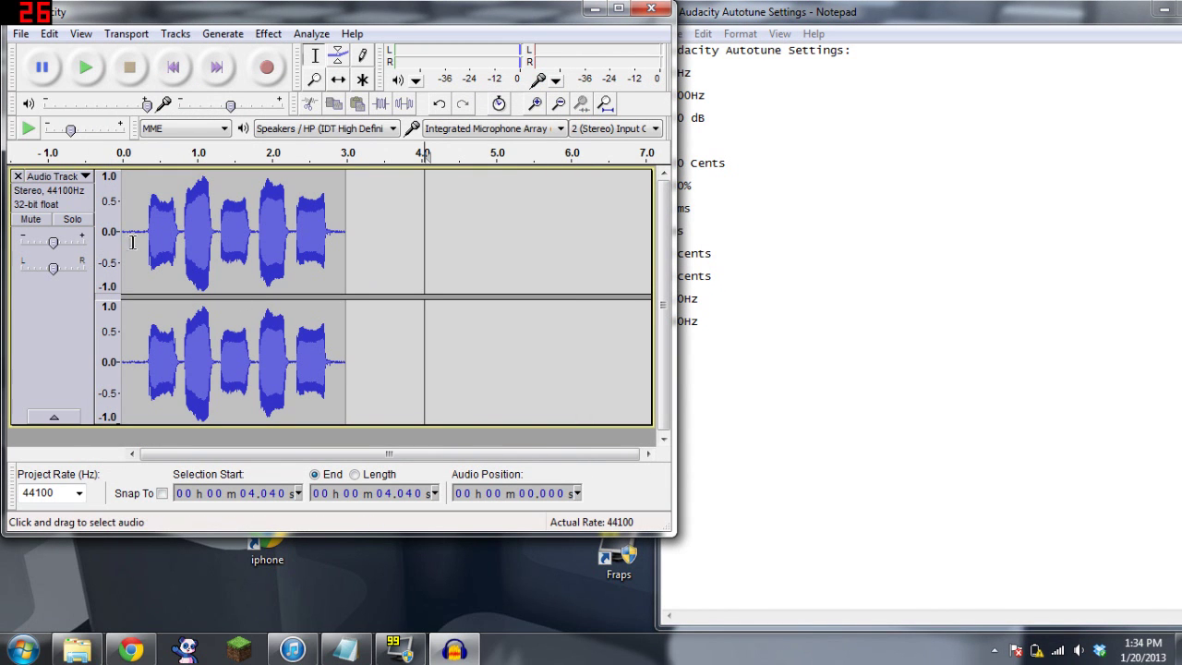
click(125, 242)
click(85, 67)
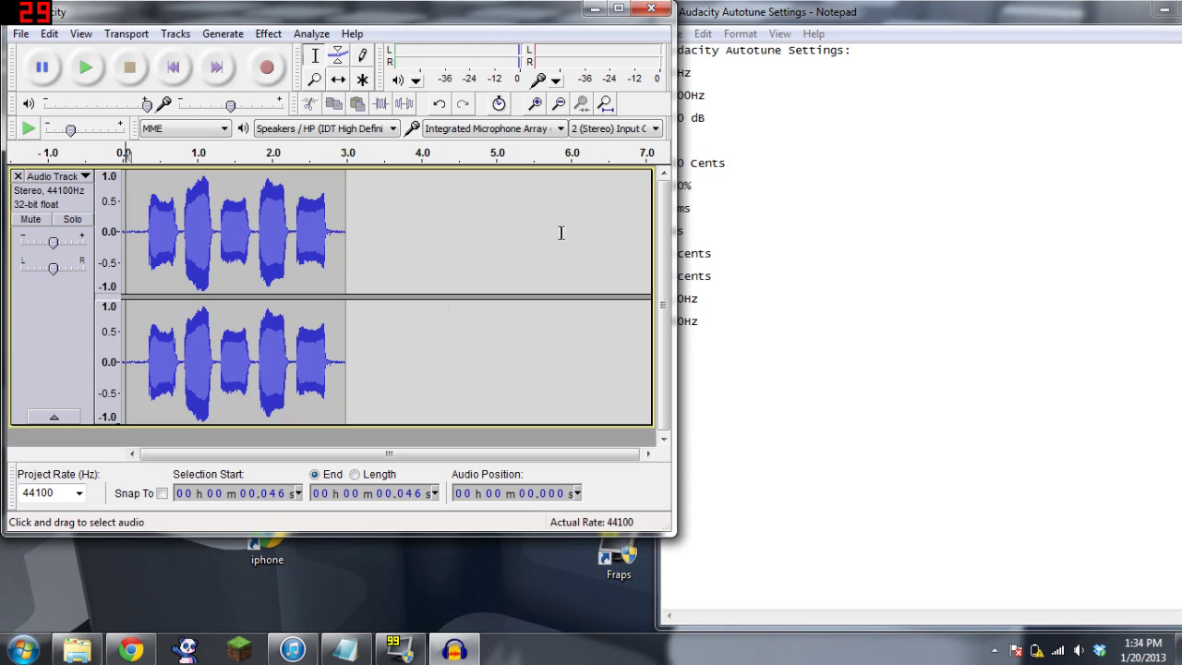
click(821, 6)
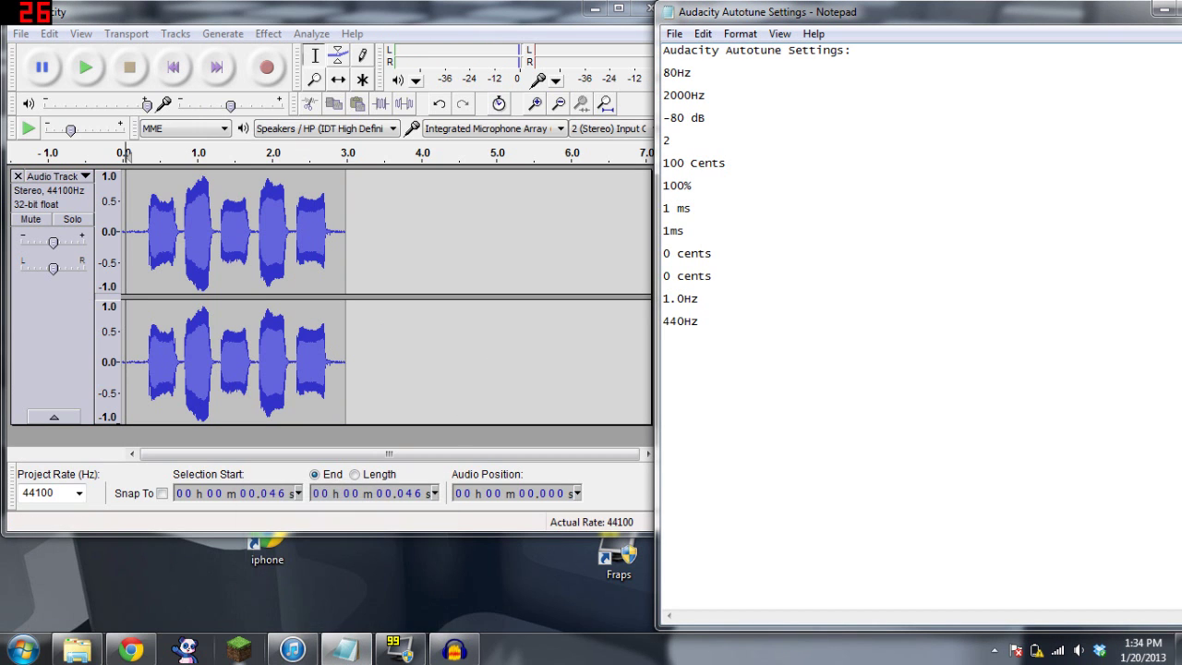
Restore Chrome and step through the Audacity and VST Enabler tabs to the GSnap tab
click(132, 651)
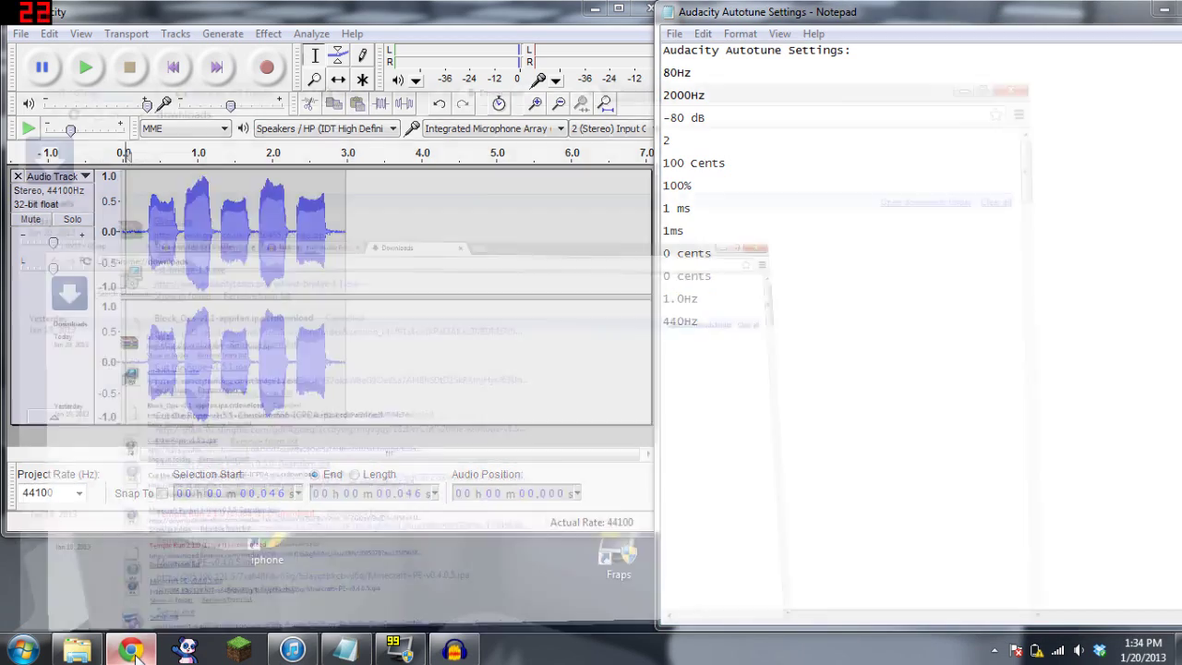
click(423, 7)
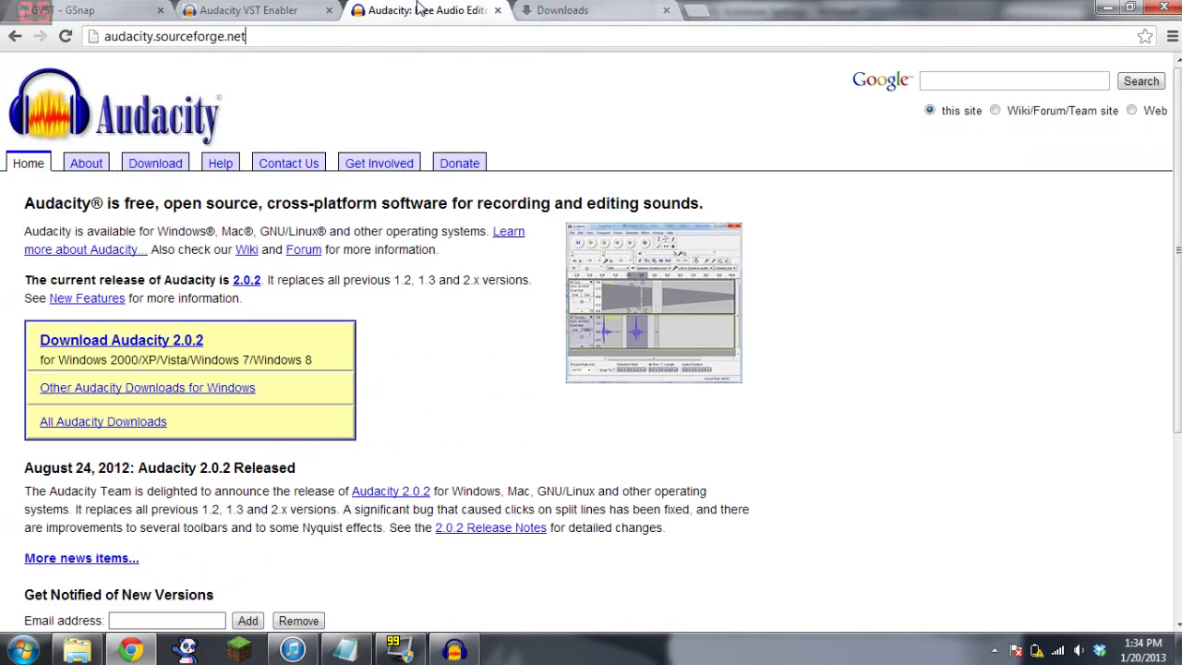
click(256, 11)
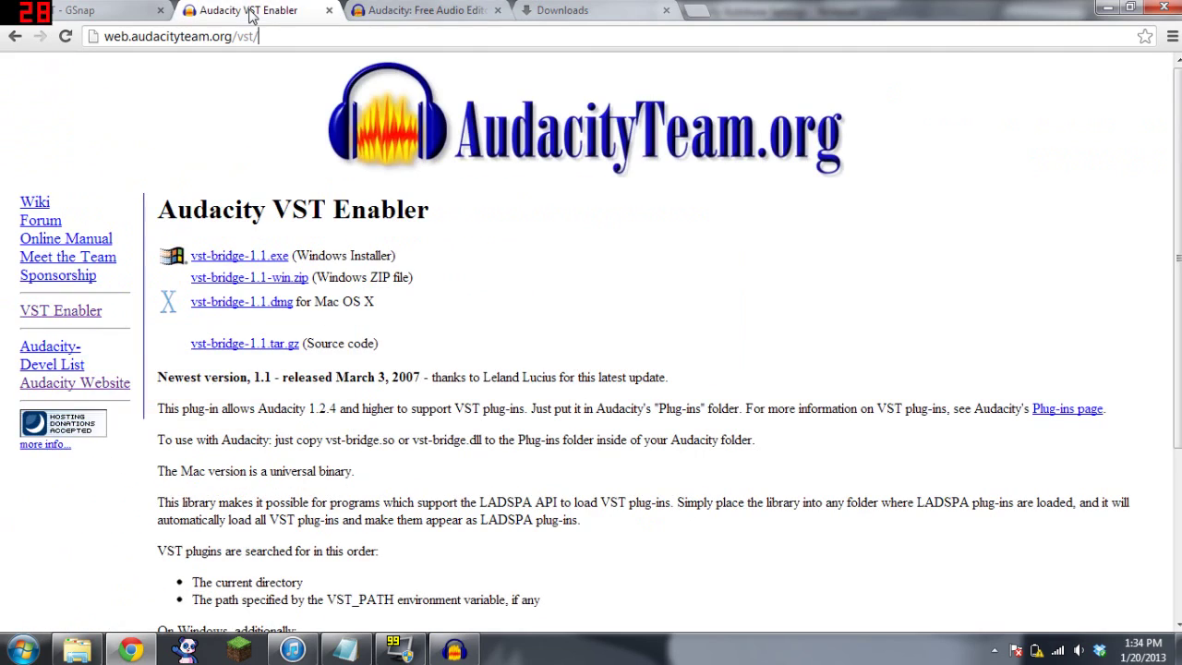
click(131, 11)
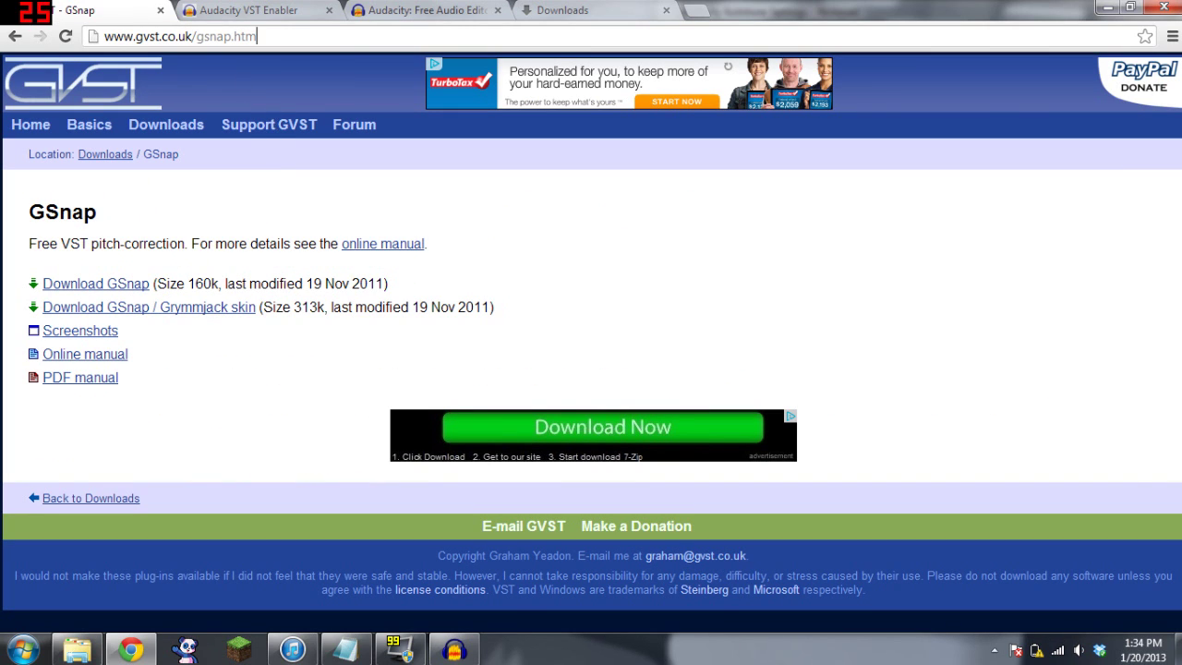